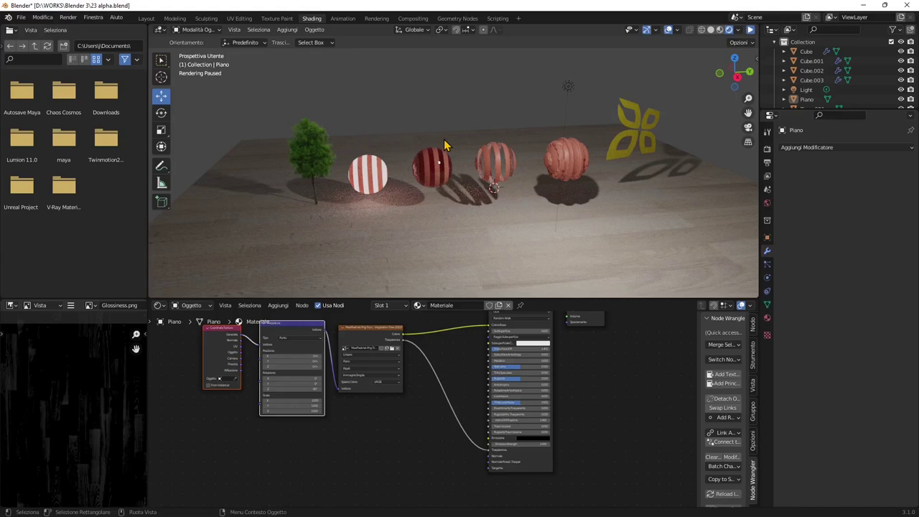
Examine the material nodes of the tree image plane, moving its Image Texture node slightly clear of the Mapping node.
{"action": "middle_click_drag", "start_coordinate": [458, 353], "coordinate": [463, 379]}
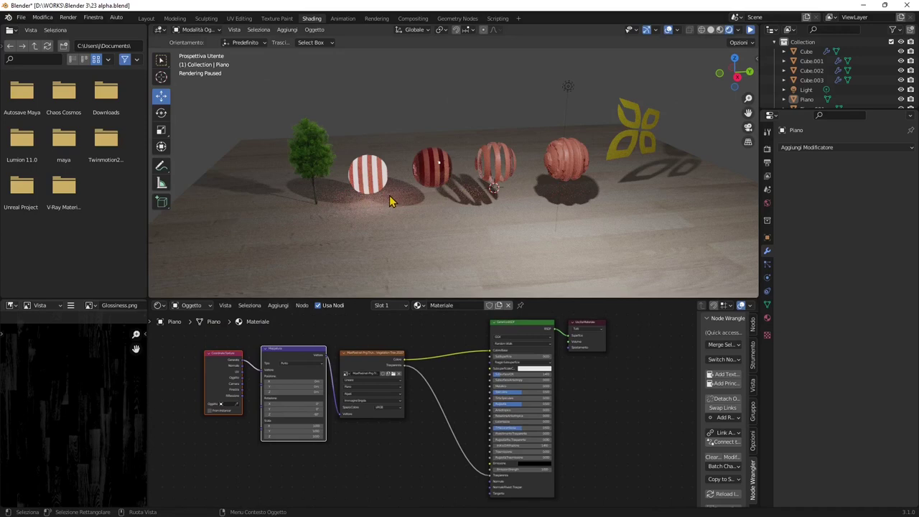
{"action": "scroll", "coordinate": [367, 343], "scroll_direction": "up", "scroll_amount": 1}
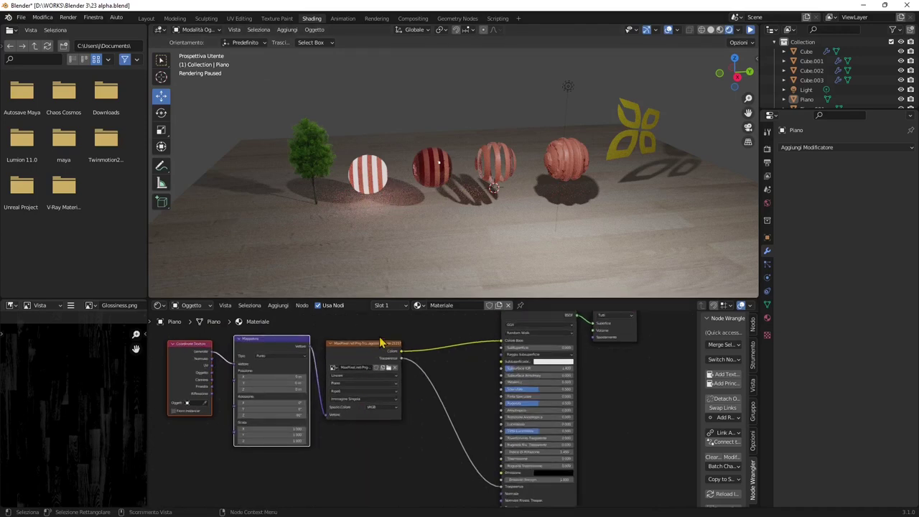
{"action": "left_click_drag", "start_coordinate": [380, 348], "coordinate": [407, 343]}
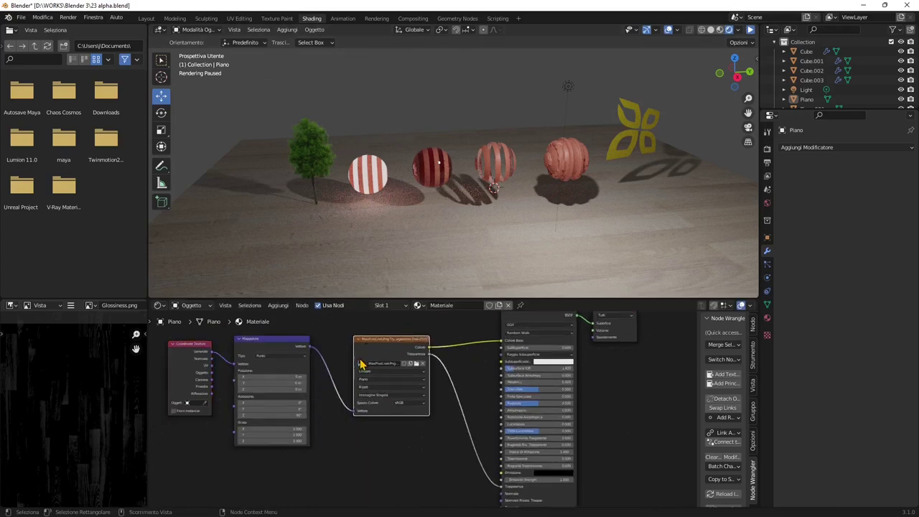
{"action": "middle_click_drag", "start_coordinate": [362, 364], "coordinate": [384, 388]}
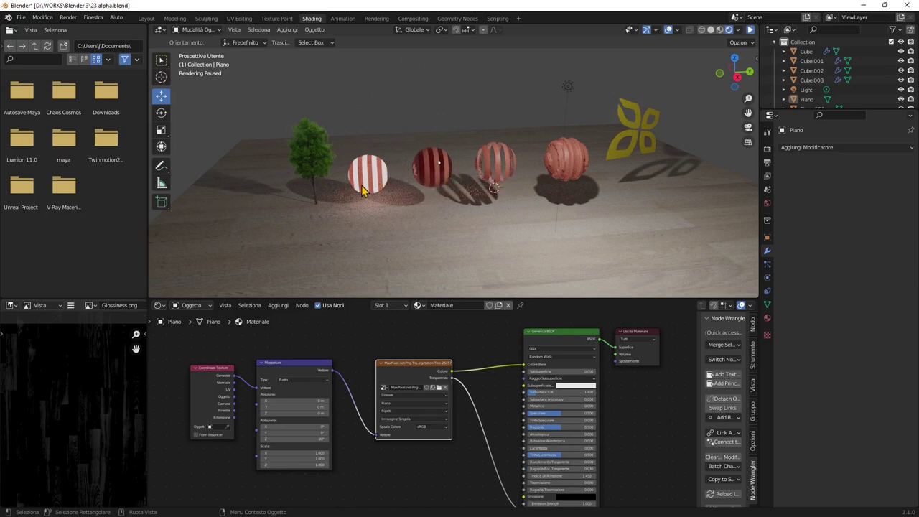
Examine the material node setups of the displaced striped sphere and the neighbouring sphere with transparent stripes.
{"action": "left_click", "coordinate": [581, 163]}
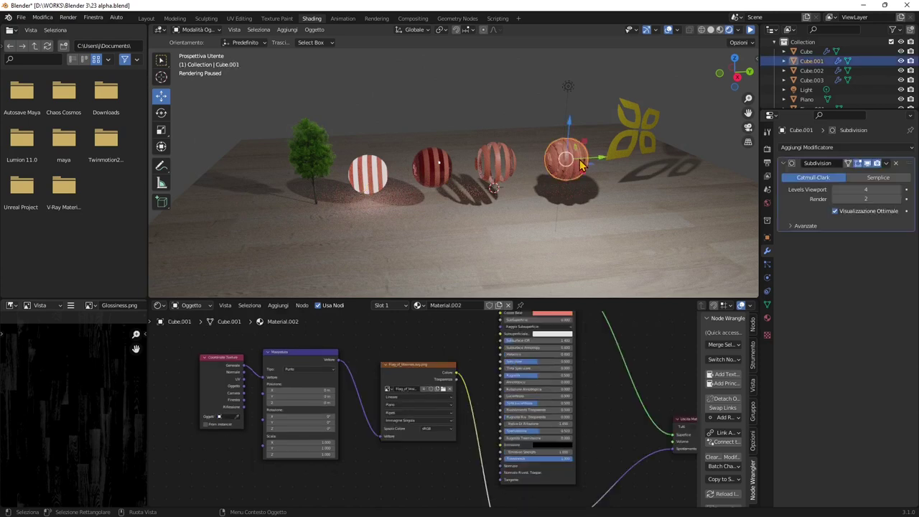
{"action": "left_click", "coordinate": [499, 116]}
{"action": "scroll", "coordinate": [427, 415], "scroll_direction": "down", "scroll_amount": 4}
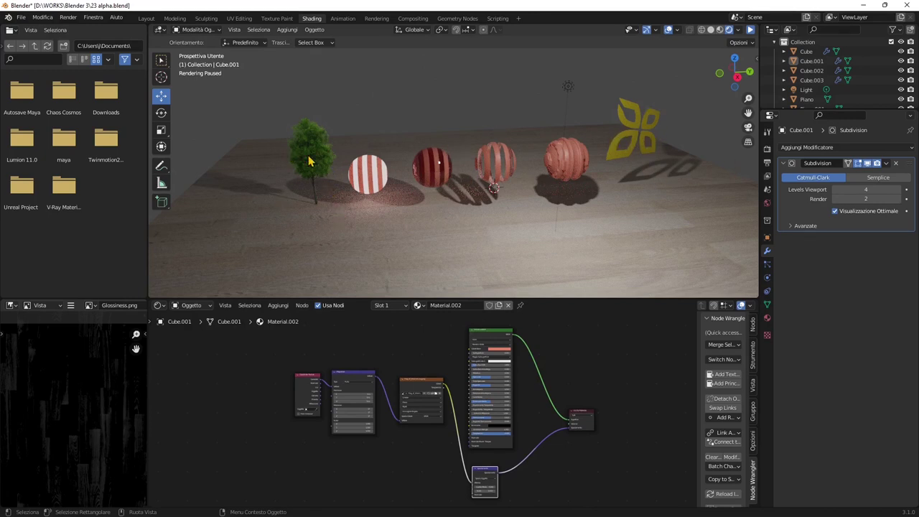
{"action": "left_click", "coordinate": [499, 168]}
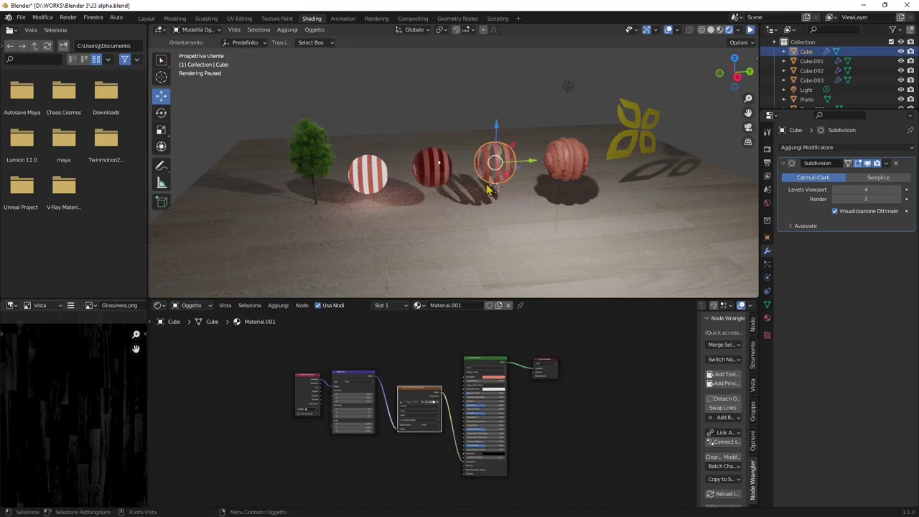
{"action": "left_click", "coordinate": [514, 109]}
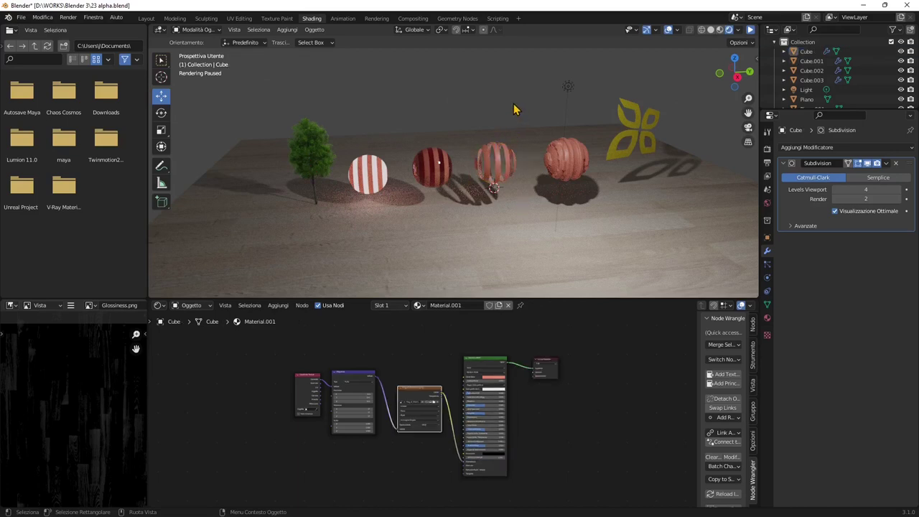
{"action": "right_click", "coordinate": [481, 180], "text": "shift"}
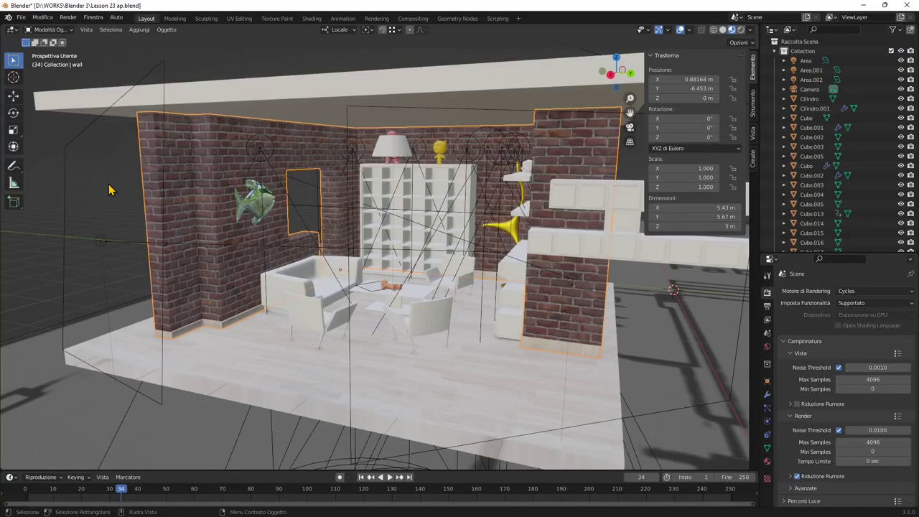
Switch to the UV Editing workspace and put the brick wall object in Edit Mode.
{"action": "middle_click_drag", "start_coordinate": [295, 212], "coordinate": [301, 208]}
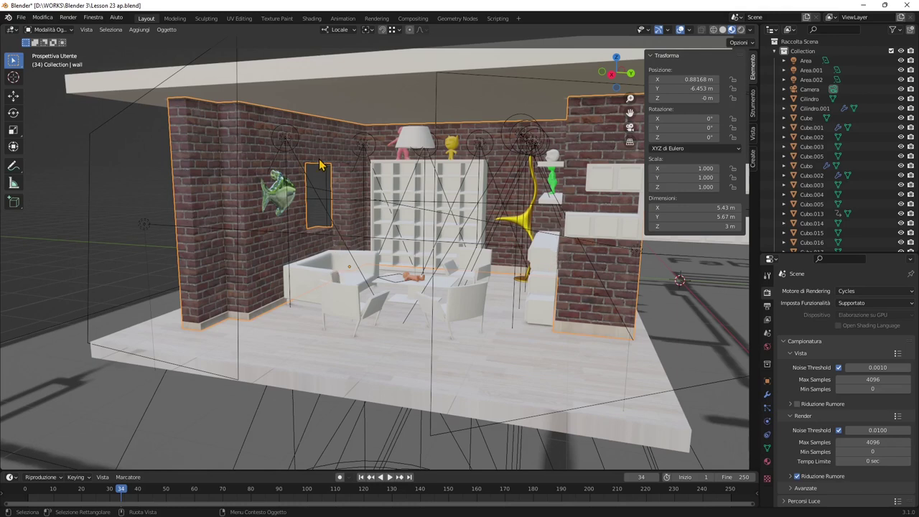
{"action": "middle_click_drag", "start_coordinate": [258, 181], "coordinate": [262, 183]}
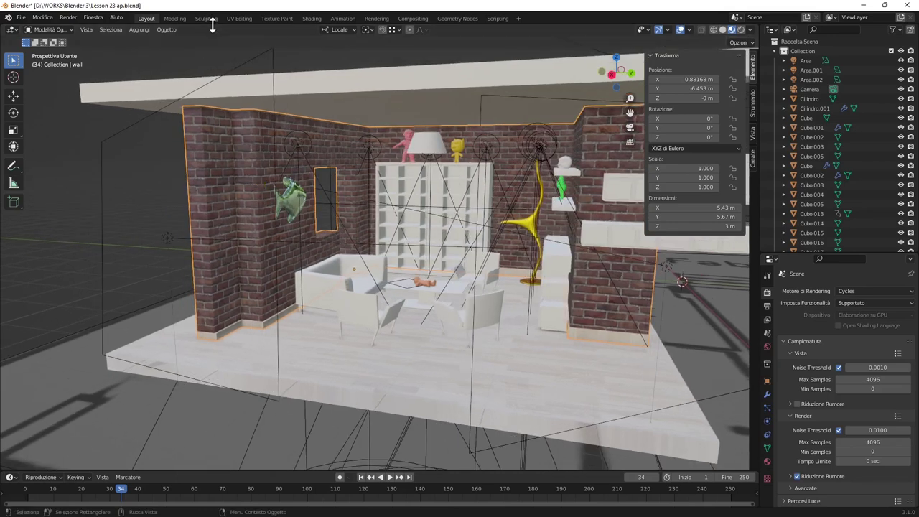
{"action": "left_click", "coordinate": [239, 20]}
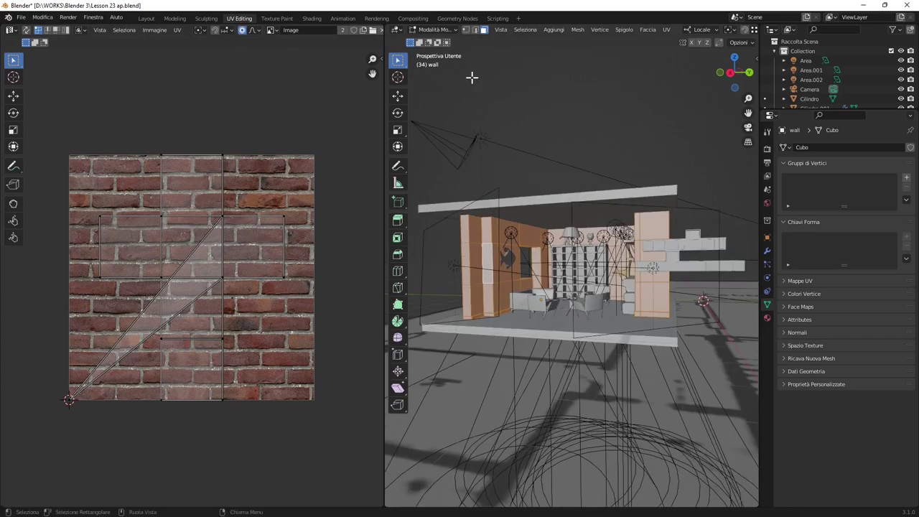
{"action": "left_click", "coordinate": [435, 30]}
{"action": "left_click", "coordinate": [445, 42]}
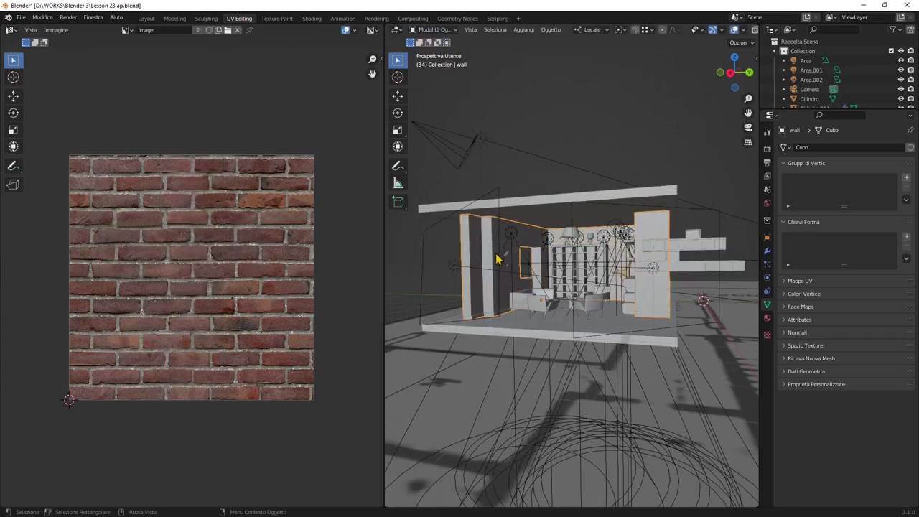
{"action": "middle_click_drag", "start_coordinate": [500, 250], "coordinate": [501, 248]}
{"action": "left_click", "coordinate": [435, 31]}
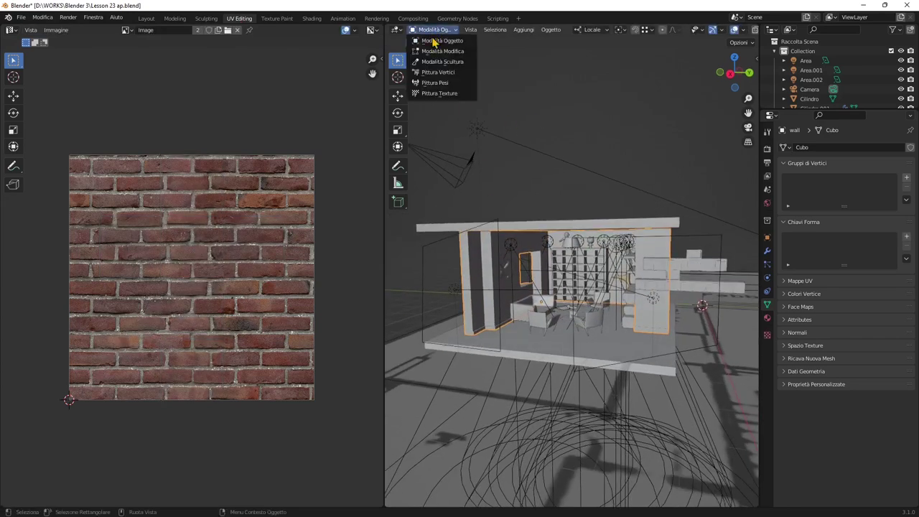
{"action": "left_click", "coordinate": [434, 54]}
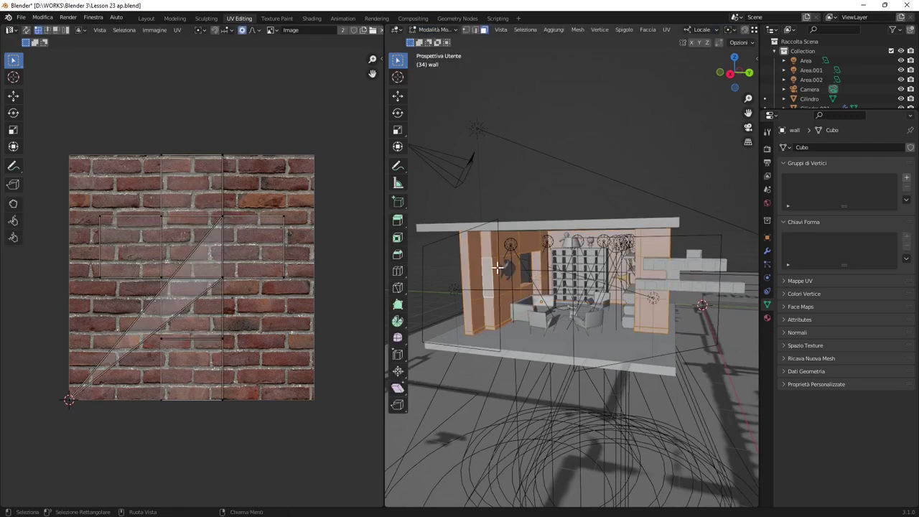
Clear the face selection and select all linked faces of the wall mesh.
{"action": "key", "text": "alt+a"}
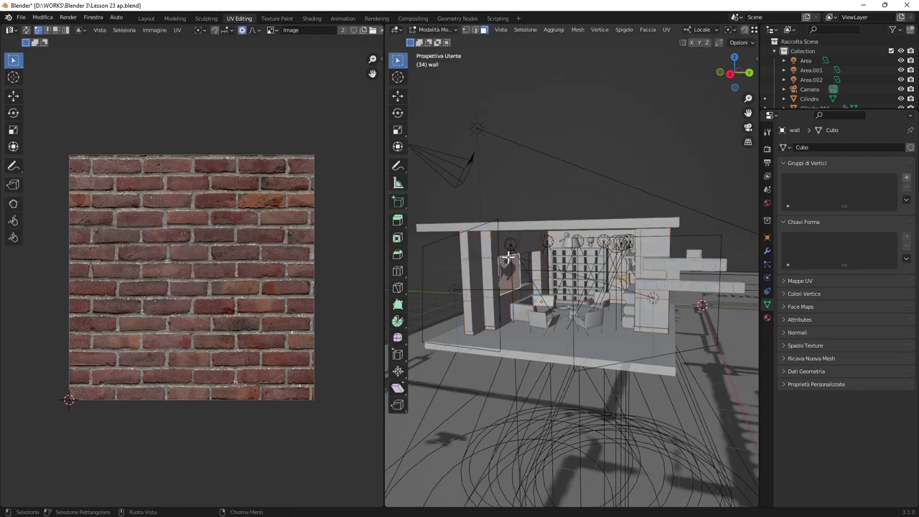
{"action": "left_click", "coordinate": [528, 266]}
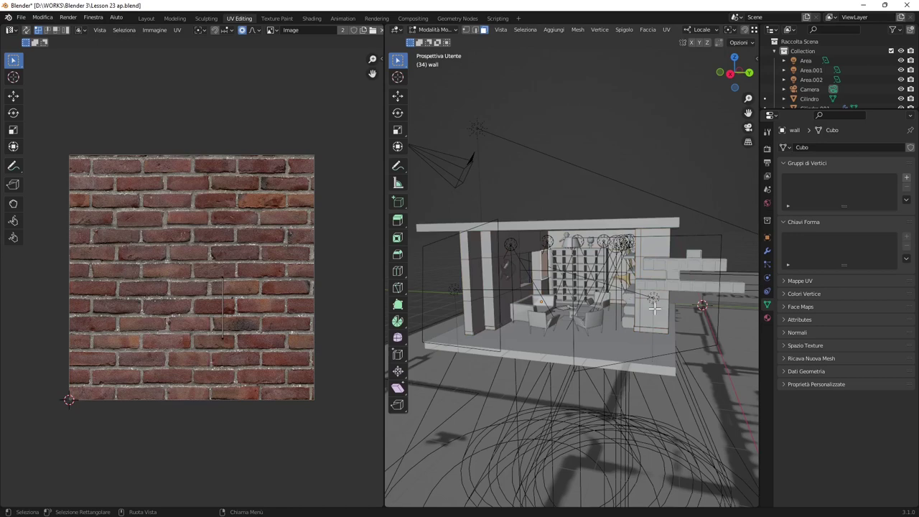
{"action": "left_click", "coordinate": [470, 217]}
{"action": "middle_click_drag", "start_coordinate": [579, 266], "coordinate": [529, 225]}
{"action": "left_click_drag", "start_coordinate": [440, 209], "coordinate": [714, 353]}
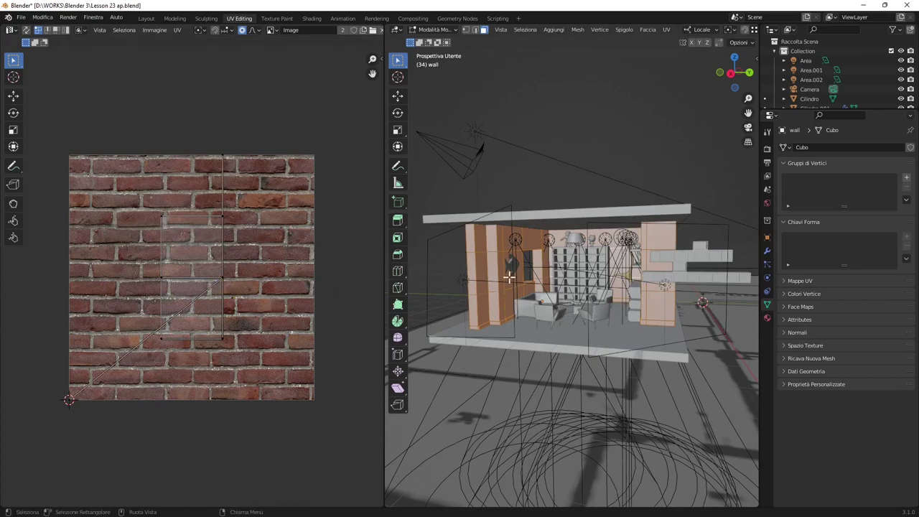
{"action": "key", "text": "l"}
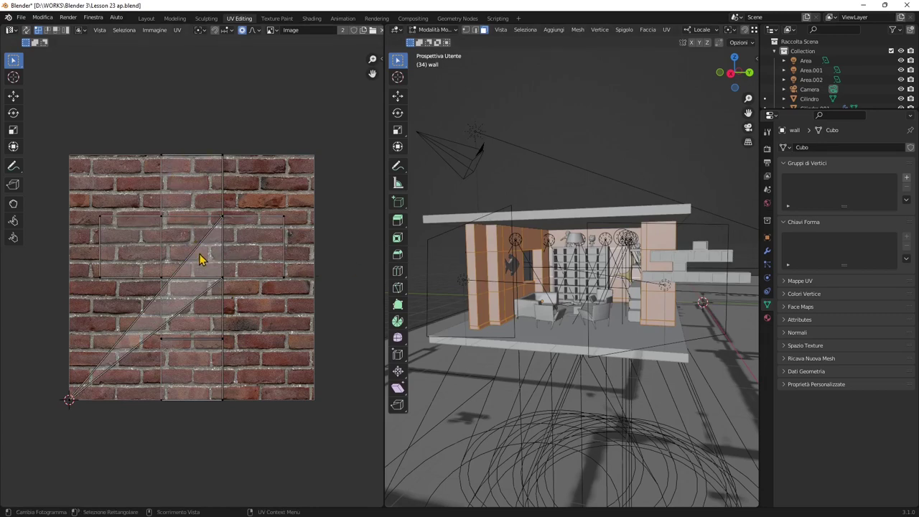
{"action": "middle_click_drag", "start_coordinate": [546, 287], "coordinate": [567, 274]}
{"action": "scroll", "coordinate": [567, 275], "scroll_direction": "up", "scroll_amount": 2}
{"action": "mouse_move", "coordinate": [481, 271]}
{"action": "middle_mouse_down"}
{"action": "mouse_move", "coordinate": [540, 269]}
{"action": "mouse_move", "coordinate": [567, 281]}
{"action": "mouse_move", "coordinate": [485, 272]}
{"action": "middle_mouse_up"}
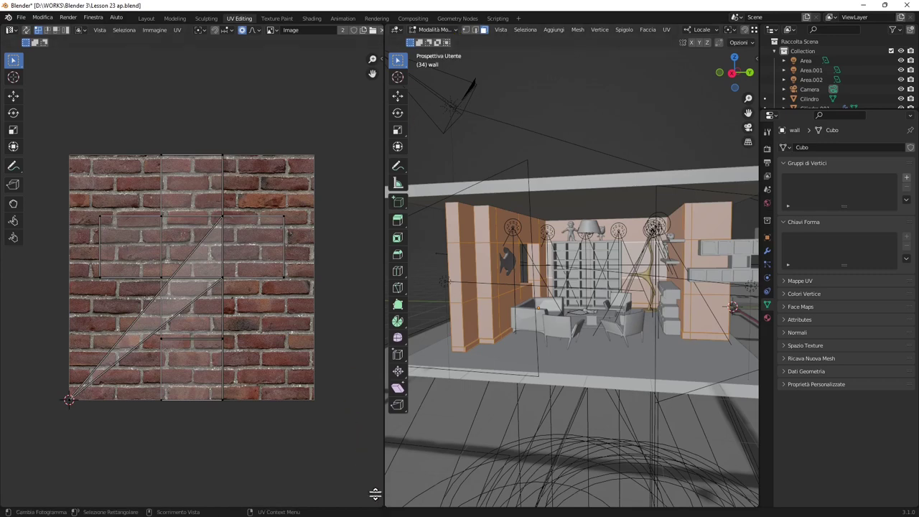
Split the UV editor horizontally and turn the lower area into a Shader Editor showing Wall Mat.
{"action": "left_click_drag", "start_coordinate": [375, 494], "coordinate": [362, 297]}
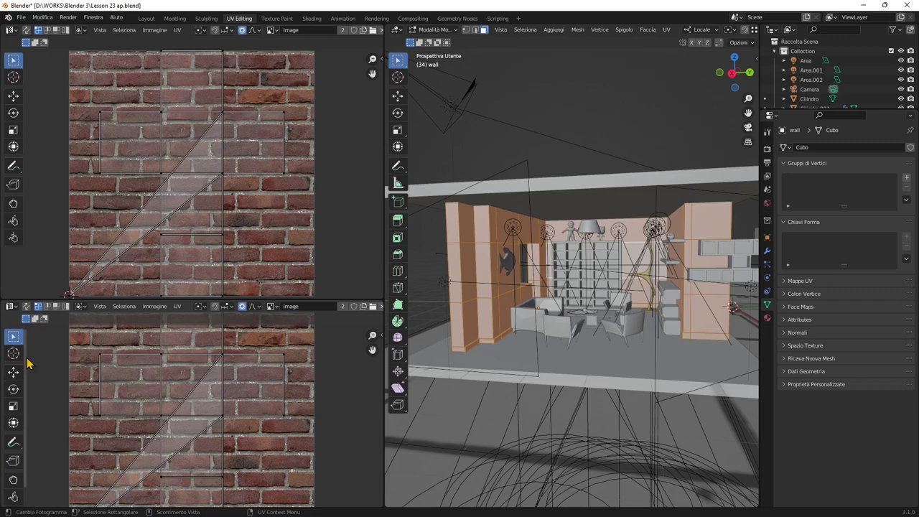
{"action": "left_click", "coordinate": [11, 306]}
{"action": "left_click", "coordinate": [39, 401]}
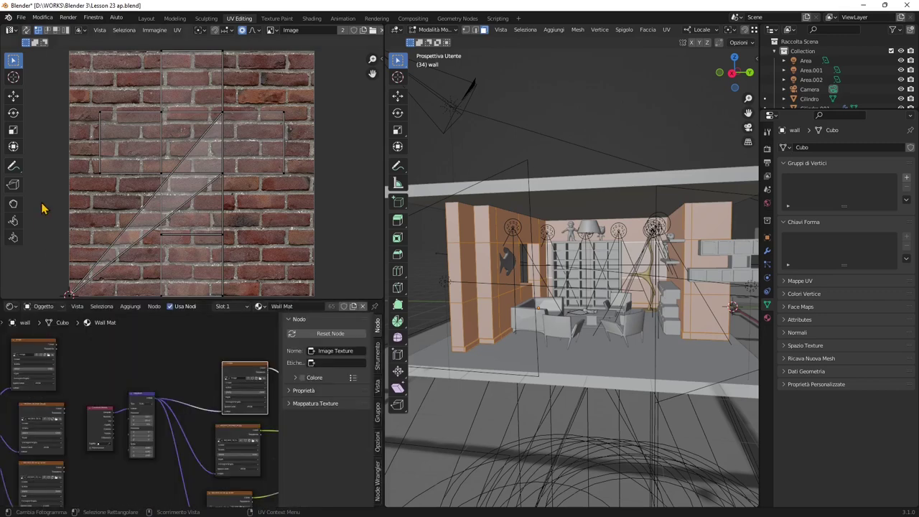
Set the interface language to English in the preferences and close them.
{"action": "left_click", "coordinate": [40, 18]}
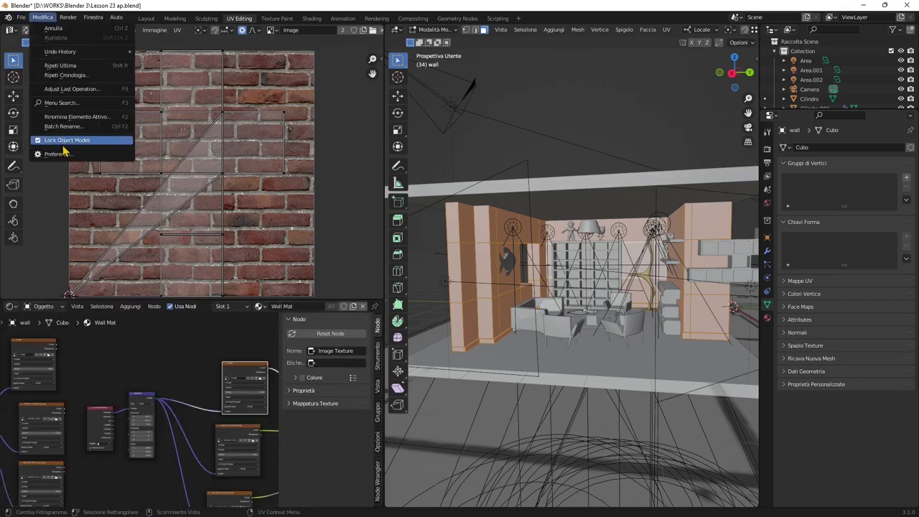
{"action": "left_click", "coordinate": [62, 156]}
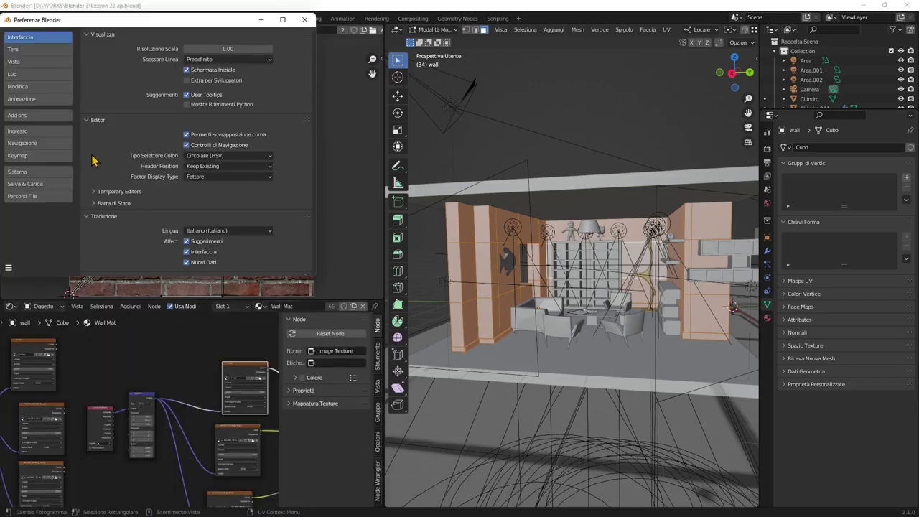
{"action": "left_click", "coordinate": [201, 231]}
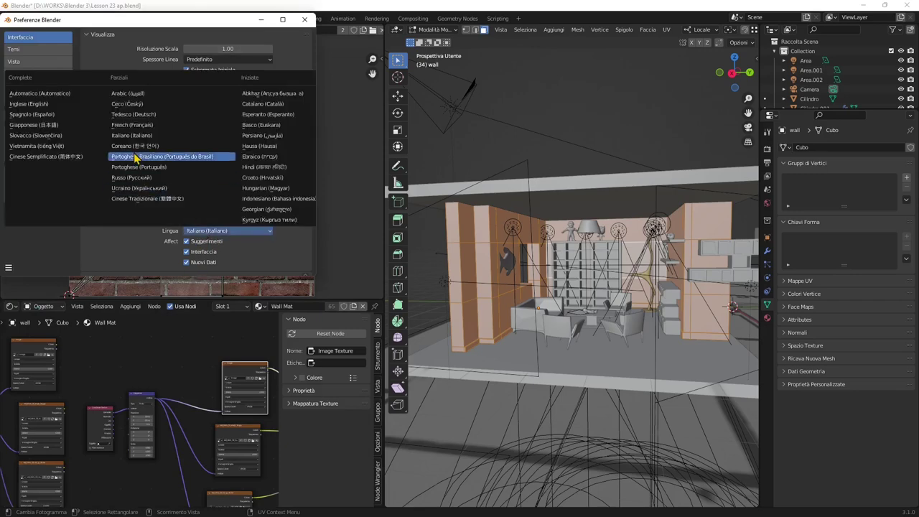
{"action": "left_click", "coordinate": [46, 108]}
{"action": "left_click", "coordinate": [304, 19]}
Delete the Mapping and Texture Coordinate nodes feeding the brick image textures in Wall Mat.
{"action": "middle_click_drag", "start_coordinate": [190, 435], "coordinate": [67, 404]}
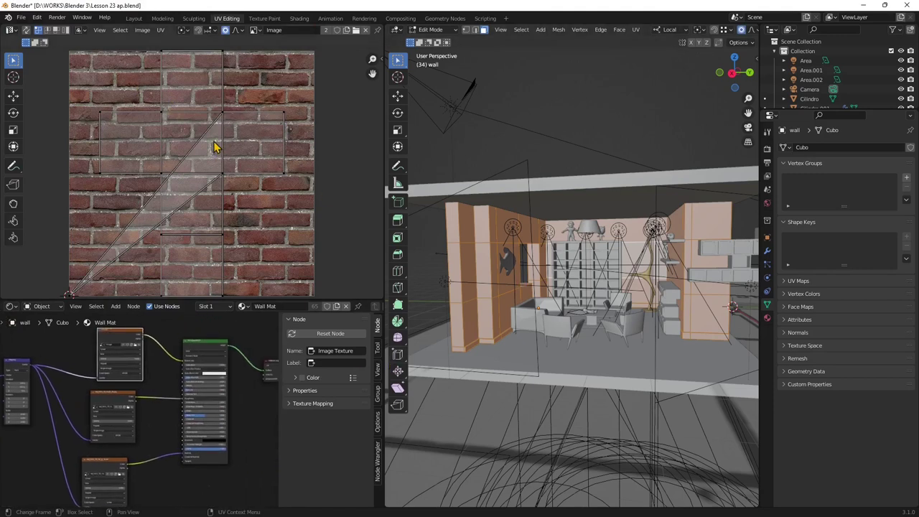
{"action": "middle_click_drag", "start_coordinate": [87, 388], "coordinate": [204, 391]}
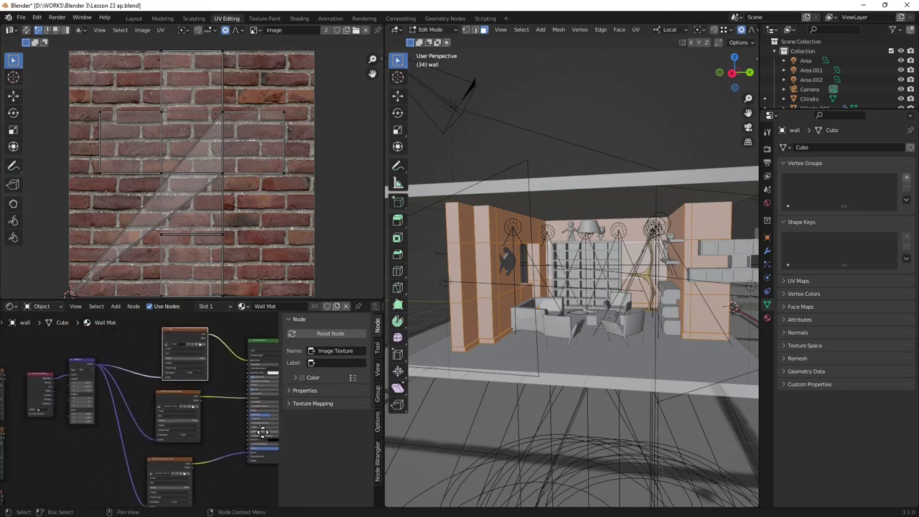
{"action": "scroll", "coordinate": [86, 368], "scroll_direction": "up", "scroll_amount": 3}
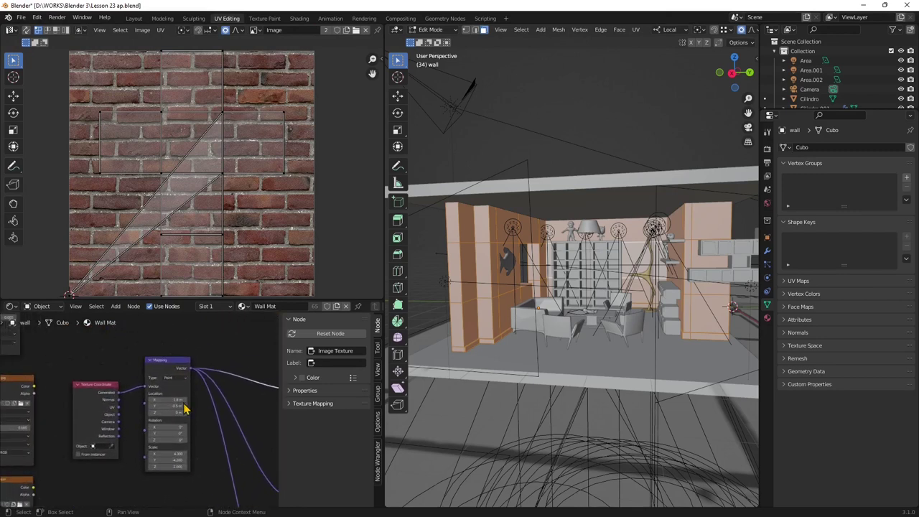
{"action": "left_click_drag", "start_coordinate": [160, 362], "coordinate": [189, 353]}
{"action": "middle_click_drag", "start_coordinate": [183, 394], "coordinate": [163, 349]}
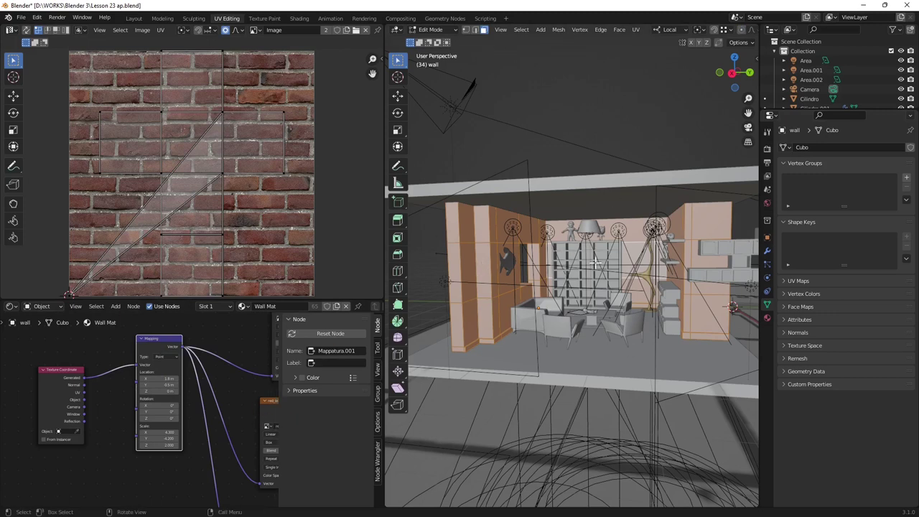
{"action": "middle_click_drag", "start_coordinate": [186, 388], "coordinate": [141, 400]}
{"action": "left_click_drag", "start_coordinate": [119, 351], "coordinate": [128, 354]}
{"action": "scroll", "coordinate": [128, 355], "scroll_direction": "down", "scroll_amount": 2}
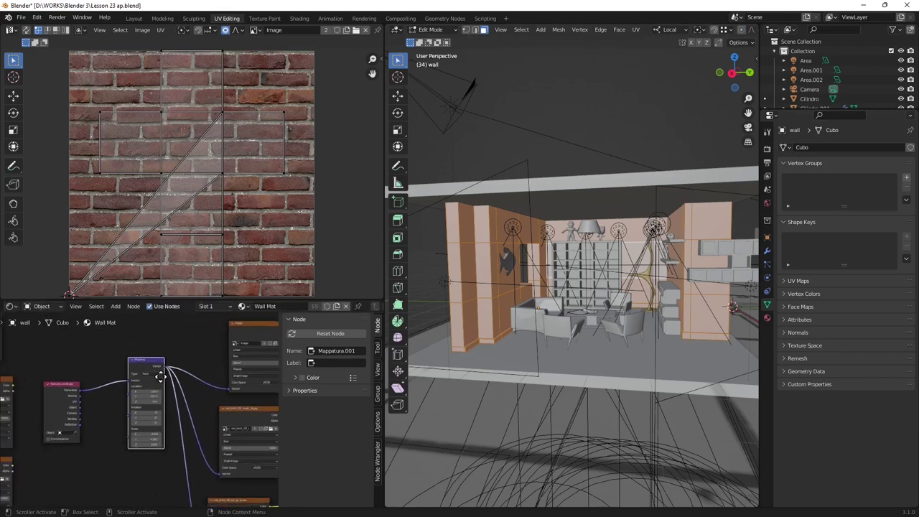
{"action": "key", "text": "x"}
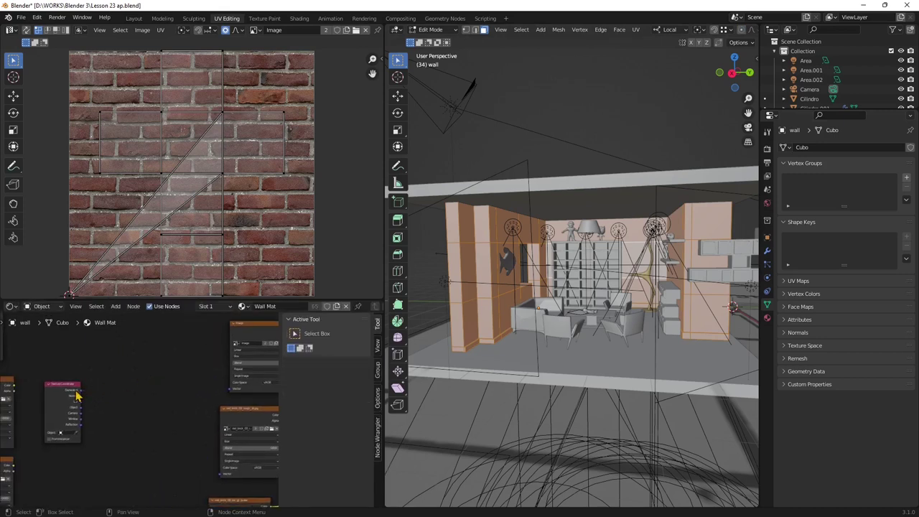
{"action": "left_click", "coordinate": [74, 390]}
{"action": "key", "text": "x"}
{"action": "middle_click_drag", "start_coordinate": [185, 393], "coordinate": [111, 375]}
{"action": "key", "text": "Home"}
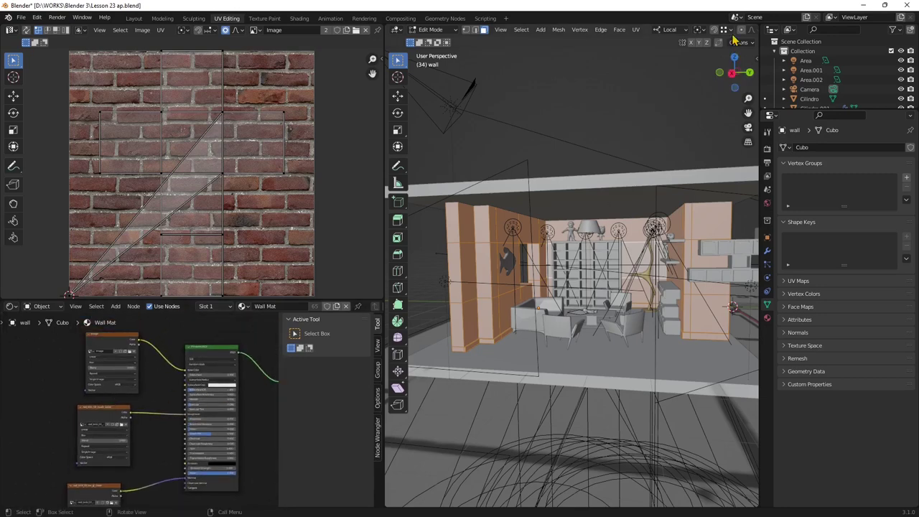
Return the wall to Object Mode and display the scene in Material Preview shading.
{"action": "left_click", "coordinate": [433, 30]}
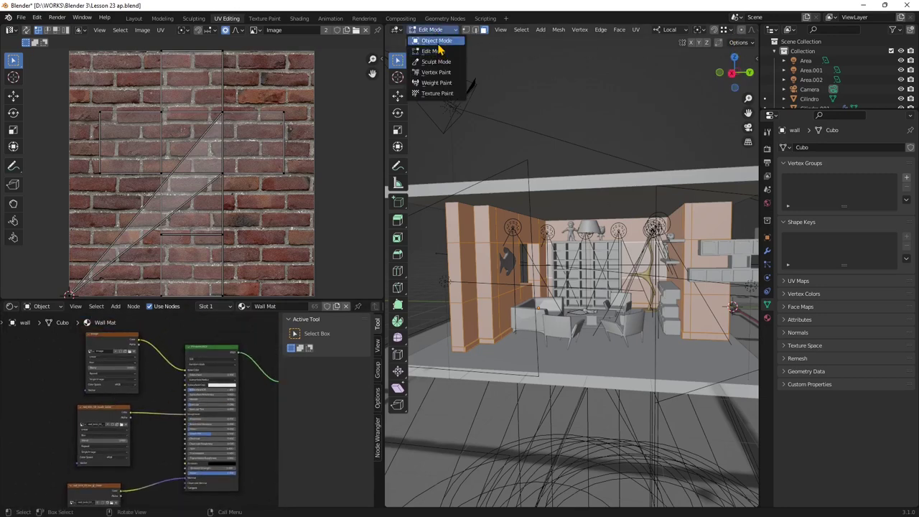
{"action": "left_click", "coordinate": [435, 39]}
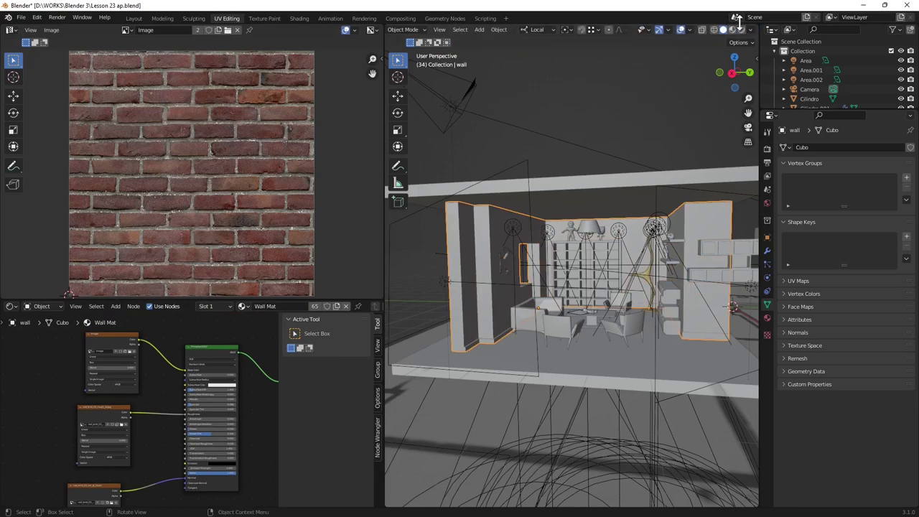
{"action": "left_click", "coordinate": [732, 30]}
{"action": "middle_click_drag", "start_coordinate": [597, 166], "coordinate": [549, 271]}
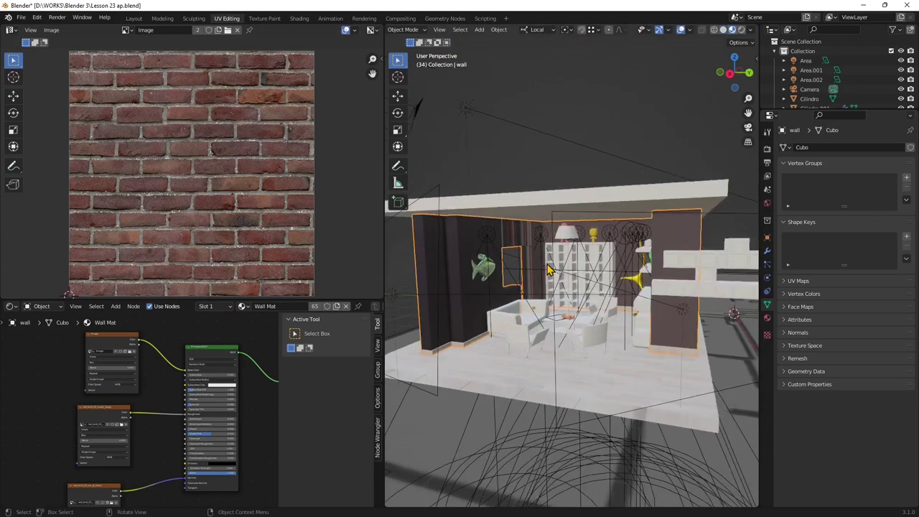
Switch to the web browser, look through the image results for uv mapping, and return to Blender.
{"action": "middle_click_drag", "start_coordinate": [420, 251], "coordinate": [568, 244]}
{"action": "key", "text": "alt+Tab"}
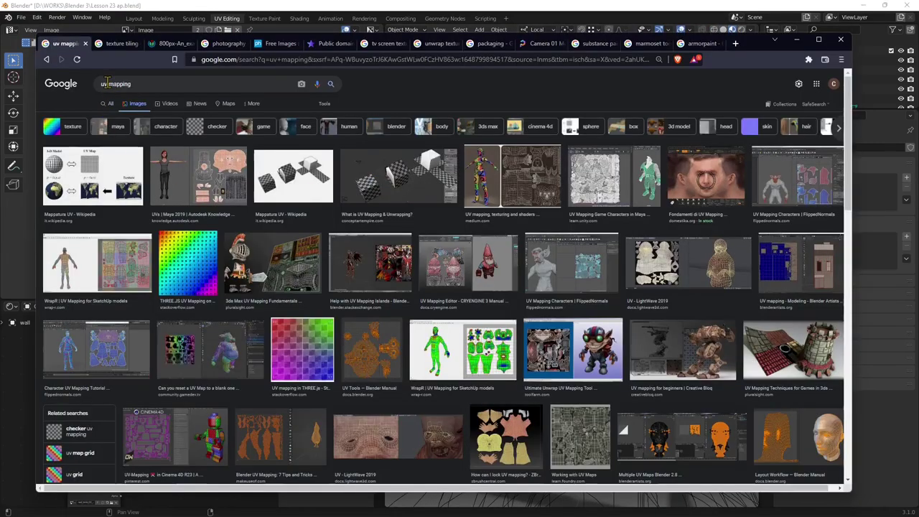
{"action": "triple_click", "coordinate": [104, 81]}
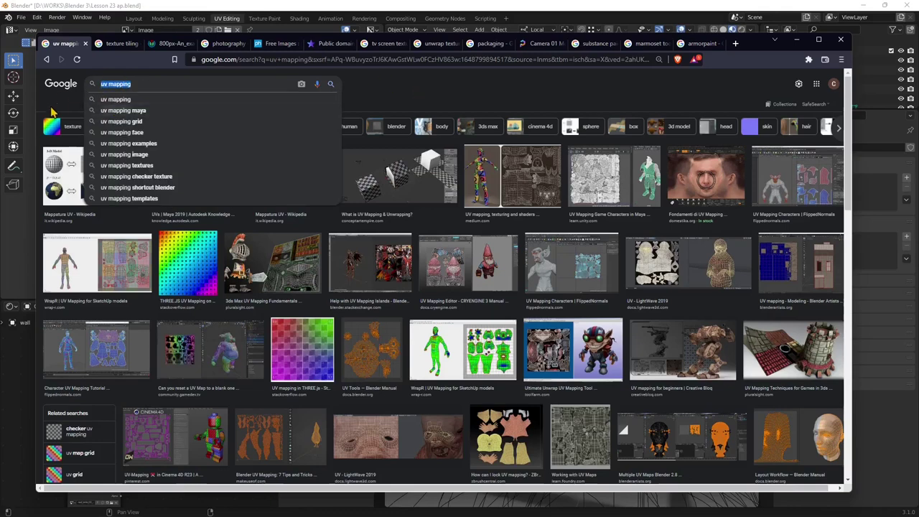
{"action": "left_click", "coordinate": [463, 106]}
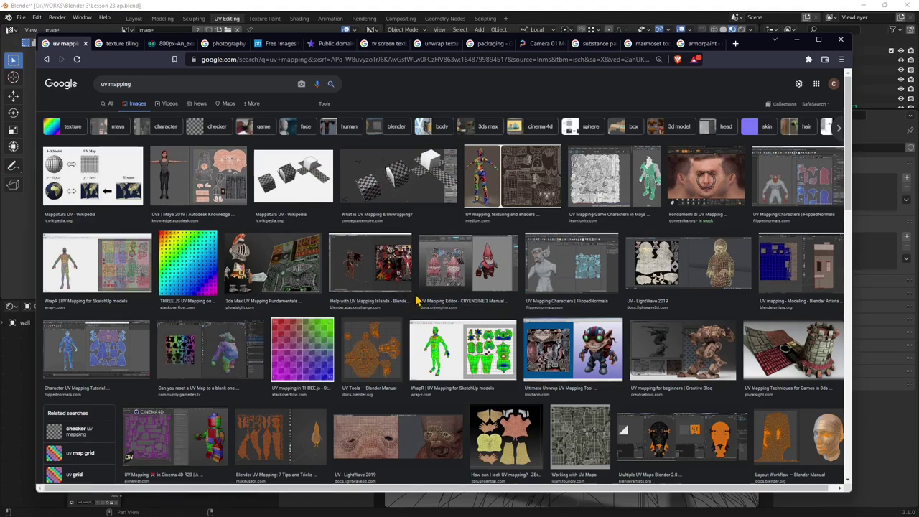
{"action": "scroll", "coordinate": [419, 300], "scroll_direction": "down", "scroll_amount": 2}
{"action": "scroll", "coordinate": [418, 300], "scroll_direction": "down", "scroll_amount": 2}
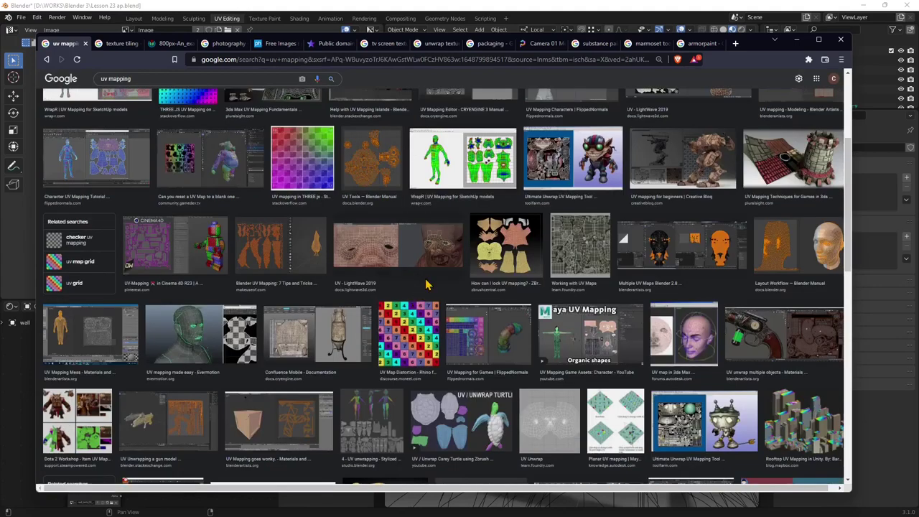
{"action": "scroll", "coordinate": [426, 285], "scroll_direction": "down", "scroll_amount": 2}
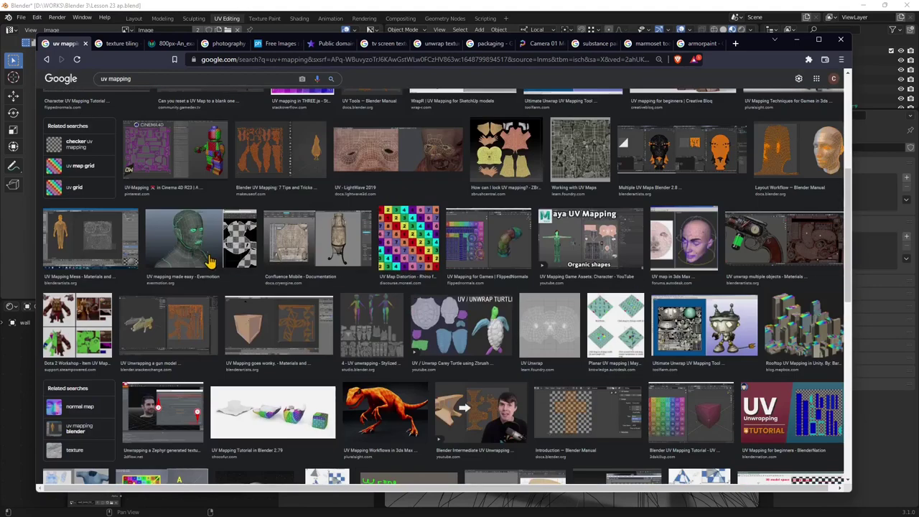
{"action": "scroll", "coordinate": [216, 258], "scroll_direction": "down", "scroll_amount": 3}
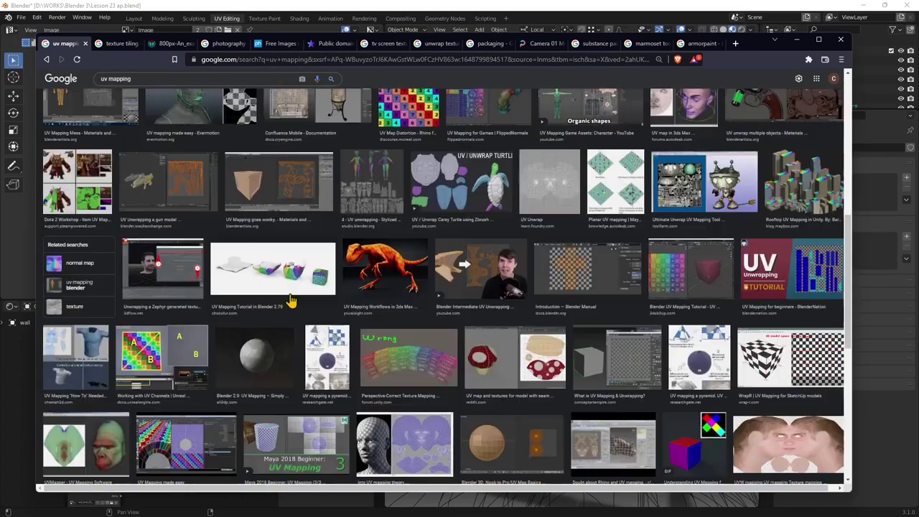
{"action": "scroll", "coordinate": [290, 301], "scroll_direction": "down", "scroll_amount": 2}
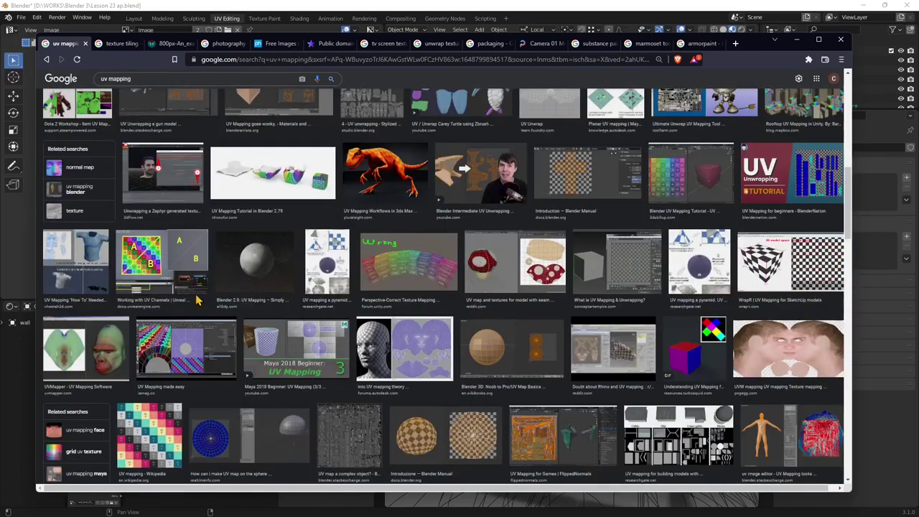
{"action": "scroll", "coordinate": [181, 287], "scroll_direction": "down", "scroll_amount": 7}
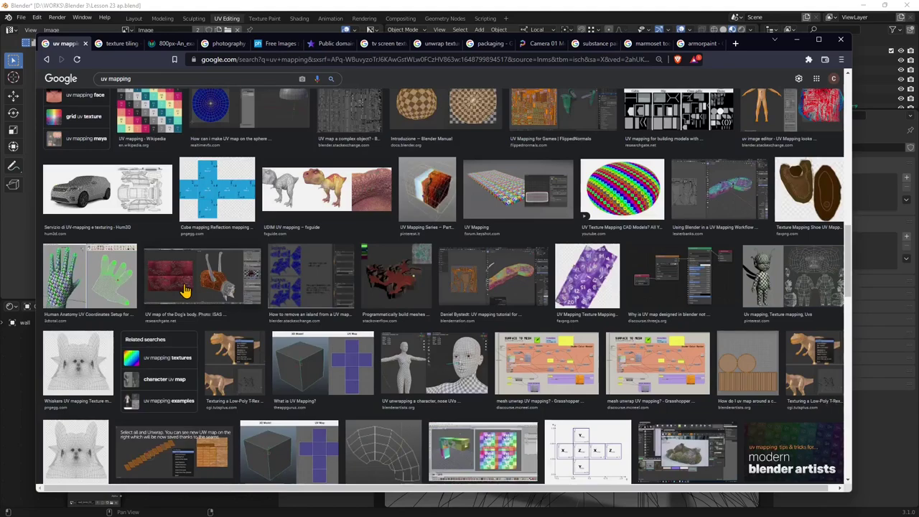
{"action": "scroll", "coordinate": [186, 289], "scroll_direction": "up", "scroll_amount": 9}
{"action": "scroll", "coordinate": [187, 290], "scroll_direction": "up", "scroll_amount": 5}
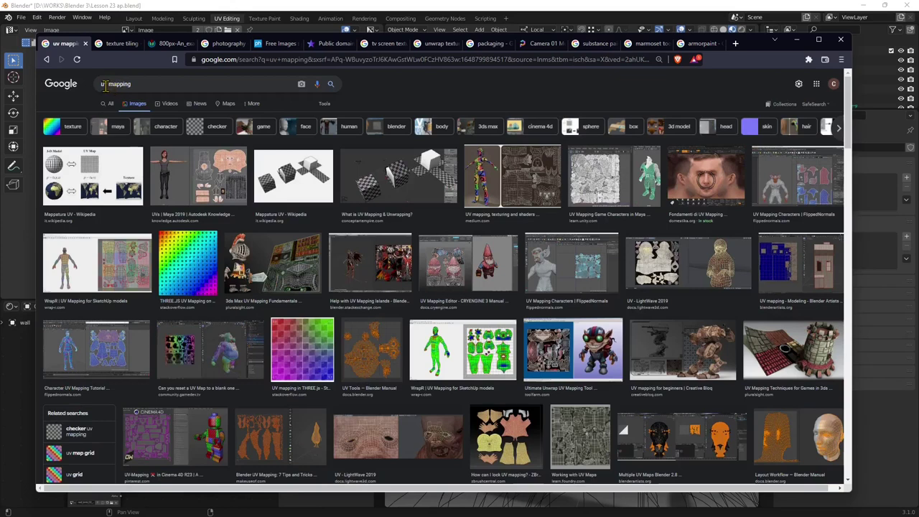
{"action": "left_click_drag", "start_coordinate": [142, 87], "coordinate": [101, 91]}
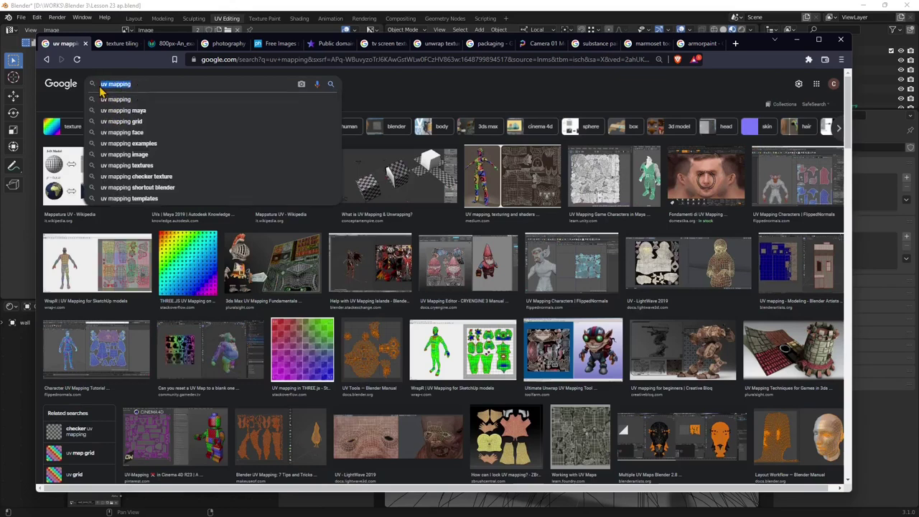
{"action": "left_click", "coordinate": [363, 105]}
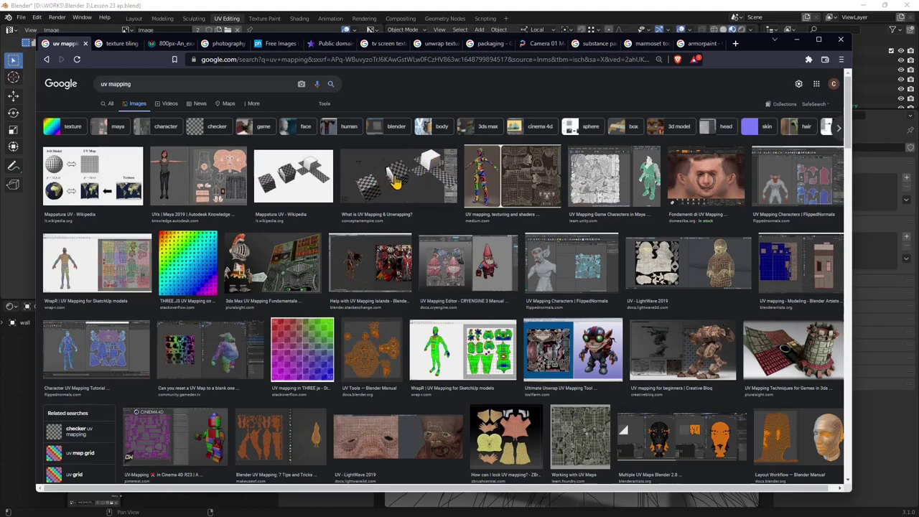
{"action": "left_click", "coordinate": [796, 39]}
Enlarge the Shader Editor by raising its border with the UV editor to make room for the Wall Mat image nodes.
{"action": "middle_click_drag", "start_coordinate": [535, 319], "coordinate": [577, 255]}
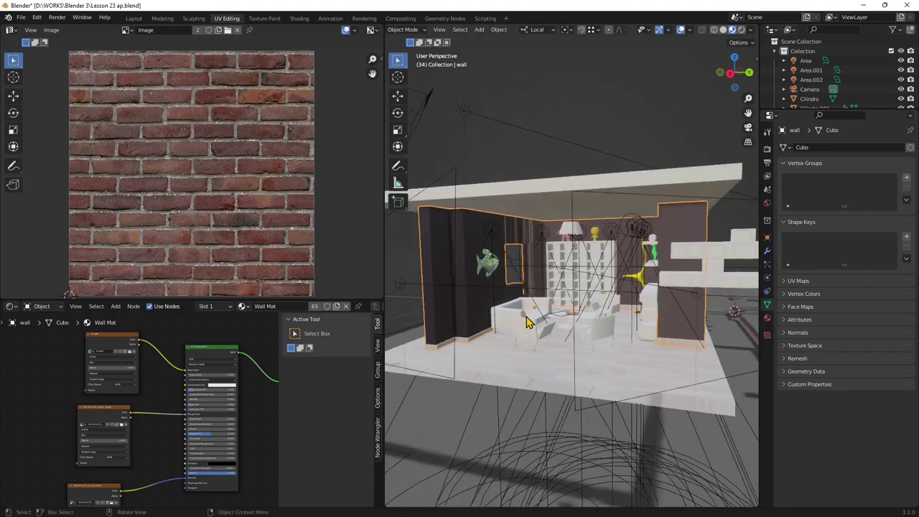
{"action": "middle_click_drag", "start_coordinate": [302, 358], "coordinate": [228, 344]}
{"action": "left_click_drag", "start_coordinate": [251, 300], "coordinate": [251, 213]}
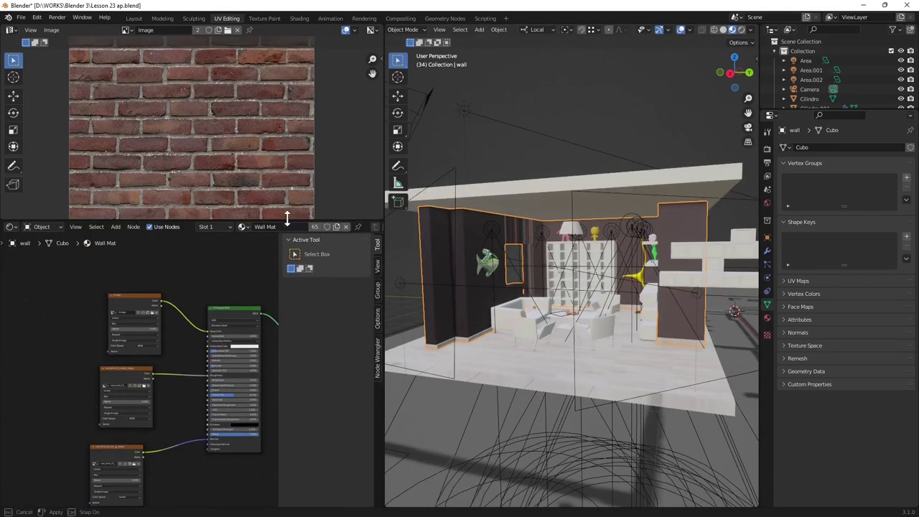
{"action": "middle_click_drag", "start_coordinate": [199, 402], "coordinate": [143, 309]}
{"action": "scroll", "coordinate": [140, 288], "scroll_direction": "up", "scroll_amount": 4}
{"action": "scroll", "coordinate": [143, 309], "scroll_direction": "up", "scroll_amount": 3}
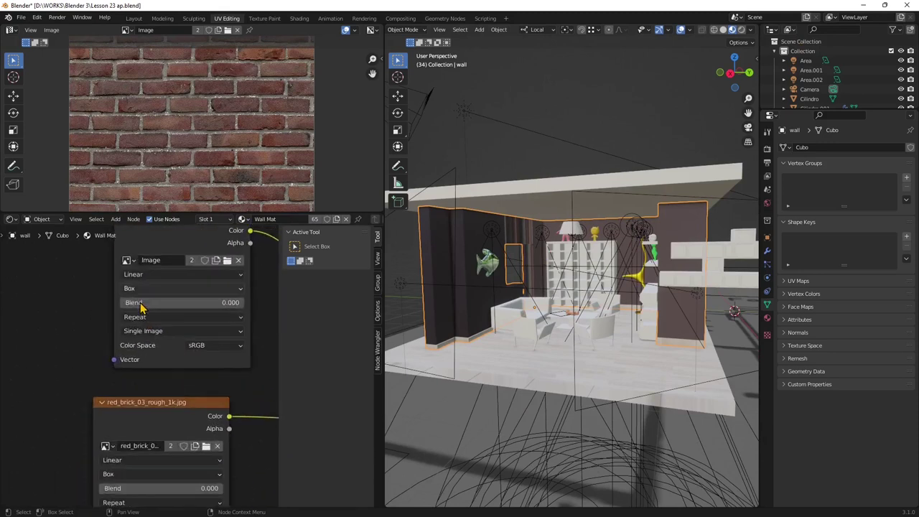
Try Cubic interpolation on the base color brick image node, and set it back to Linear.
{"action": "left_click", "coordinate": [135, 275]}
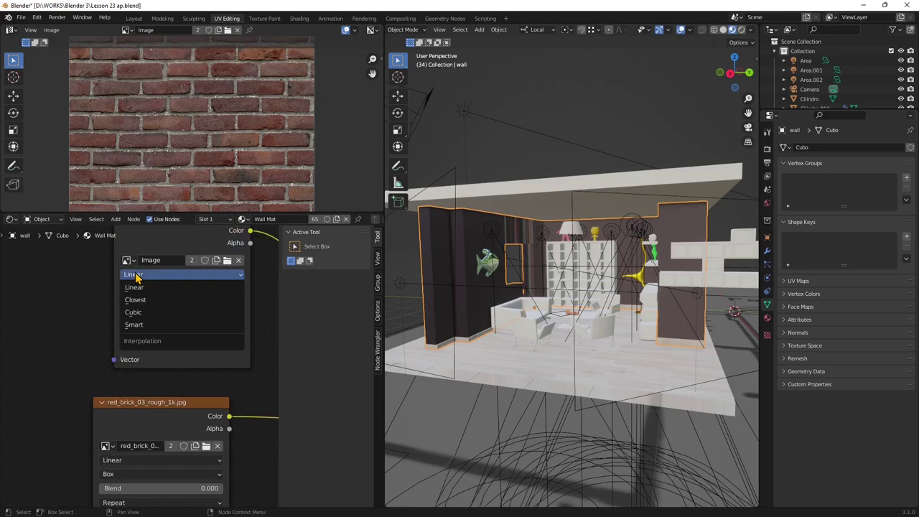
{"action": "left_click", "coordinate": [146, 314]}
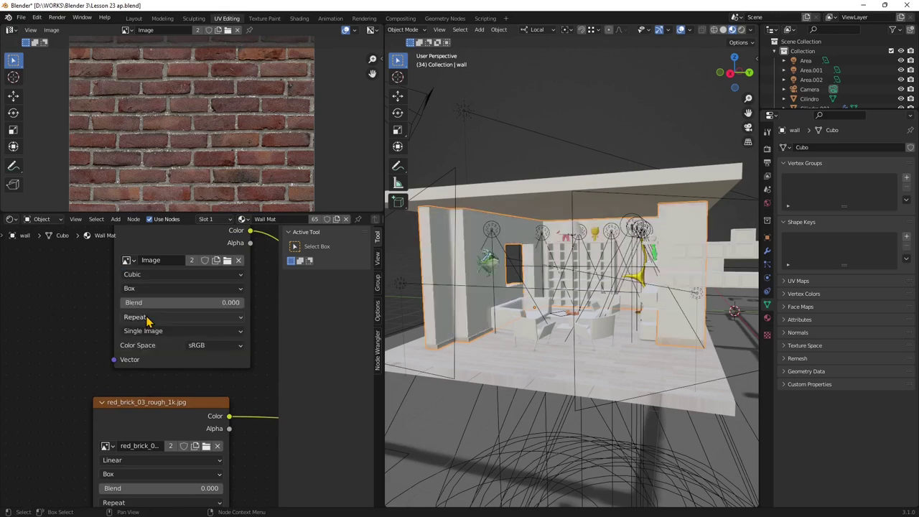
{"action": "left_click", "coordinate": [137, 276]}
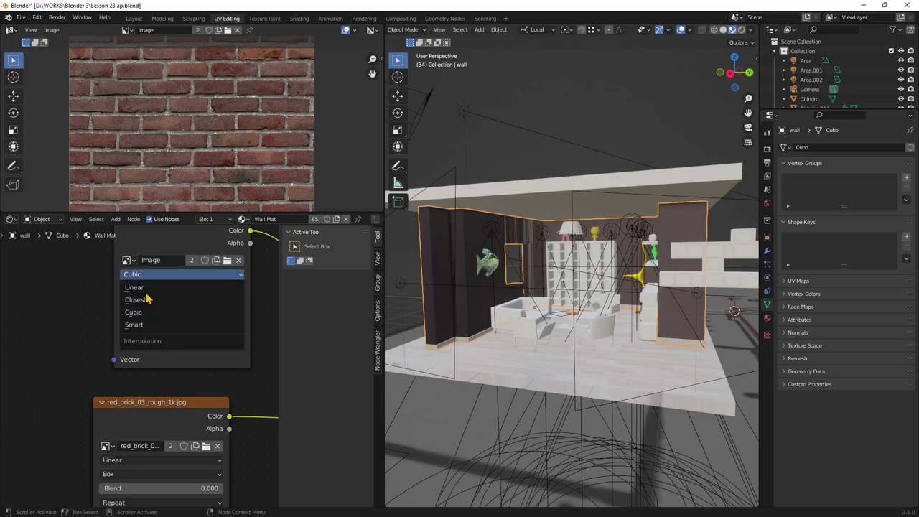
{"action": "left_click", "coordinate": [144, 287]}
{"action": "scroll", "coordinate": [164, 287], "scroll_direction": "down", "scroll_amount": 2}
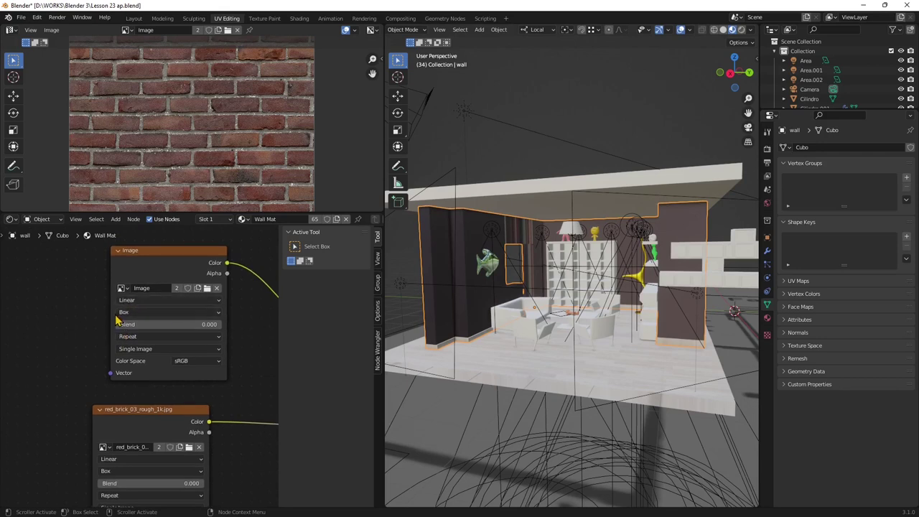
Try Flat projection on the base color brick image node, and set it back to Box.
{"action": "left_click", "coordinate": [133, 313]}
{"action": "scroll", "coordinate": [155, 175], "scroll_direction": "down", "scroll_amount": 3}
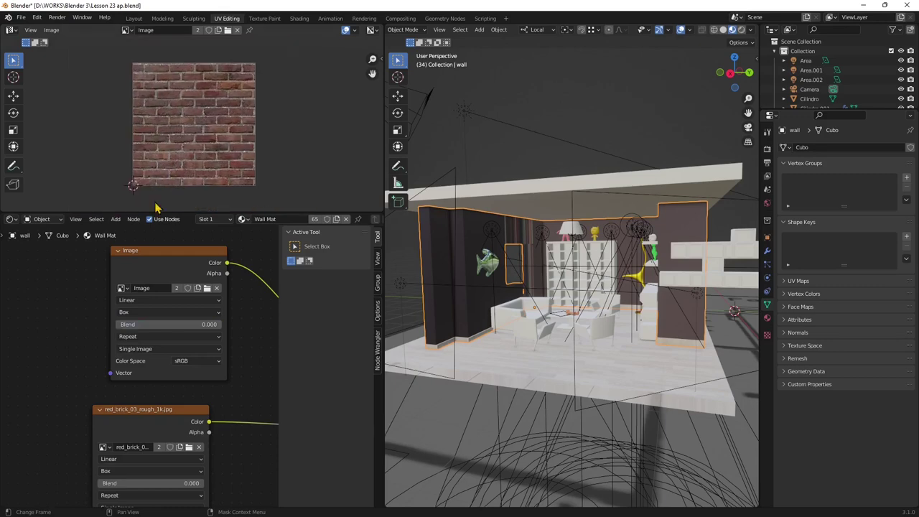
{"action": "left_click", "coordinate": [137, 312]}
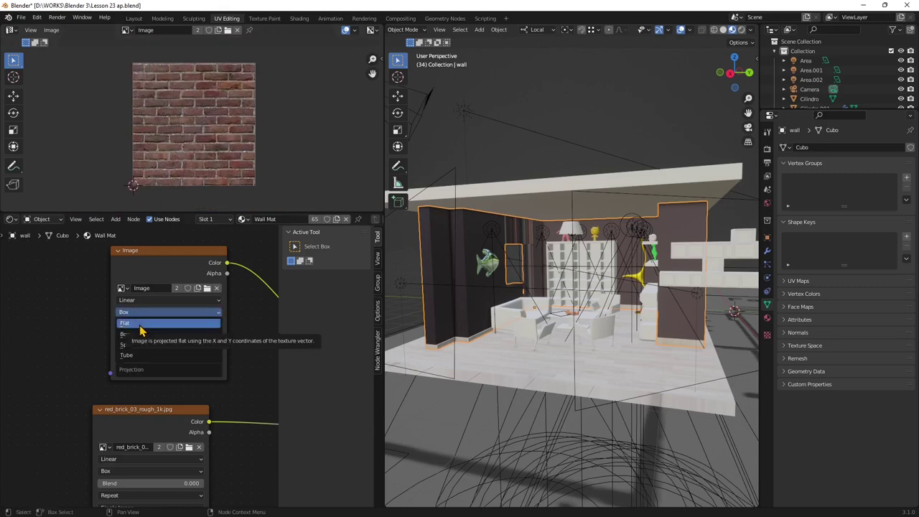
{"action": "left_click", "coordinate": [141, 324]}
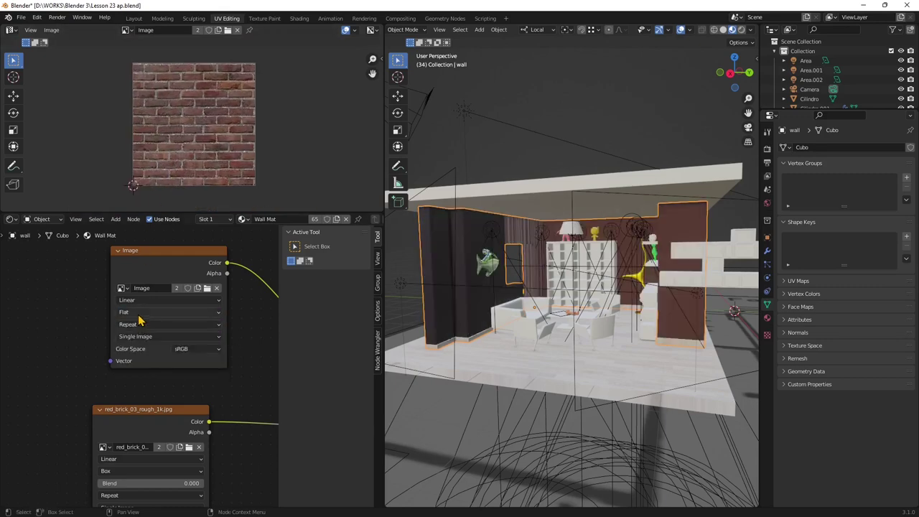
{"action": "left_click", "coordinate": [140, 316]}
{"action": "left_click", "coordinate": [143, 327]}
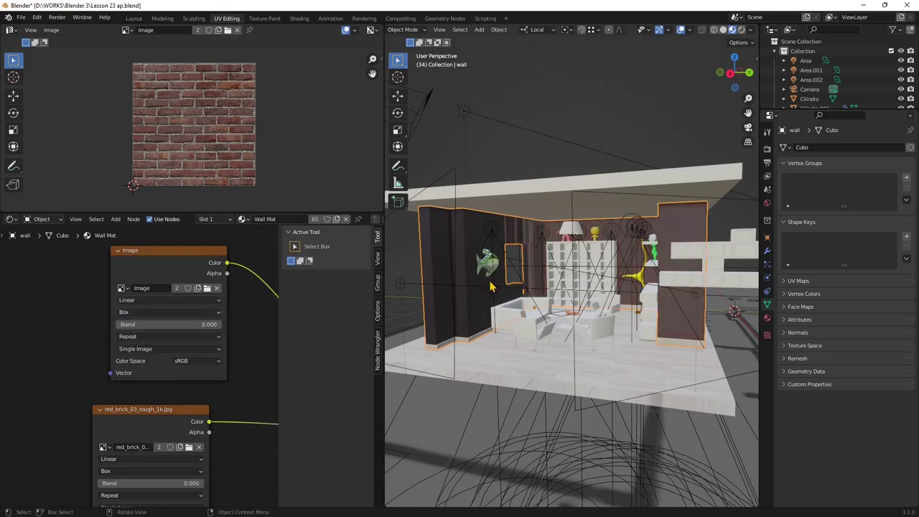
Set the base color brick image node to Flat projection and keep its extension at Repeat.
{"action": "left_click", "coordinate": [140, 314]}
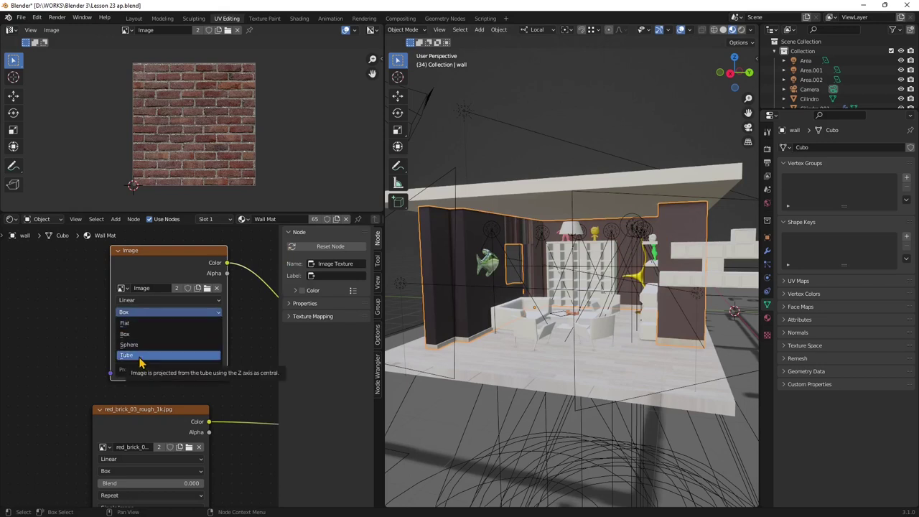
{"action": "left_click", "coordinate": [126, 322]}
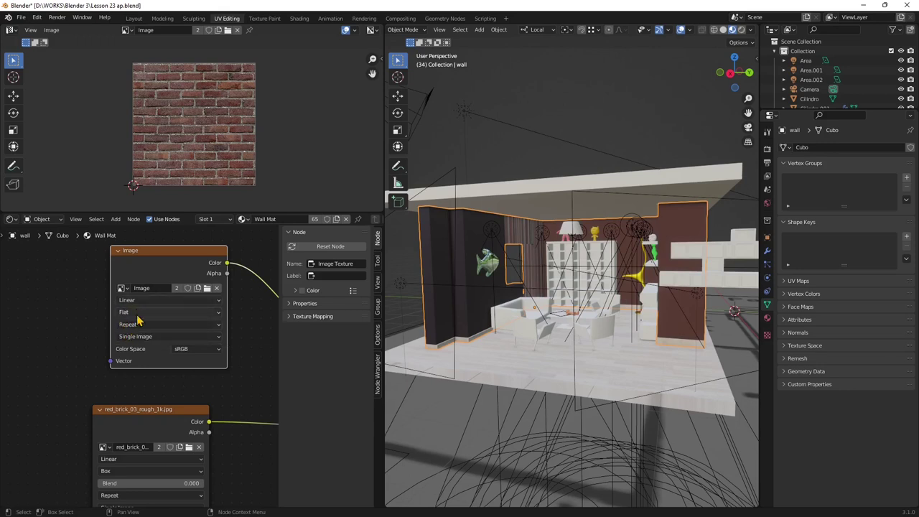
{"action": "left_click", "coordinate": [140, 327]}
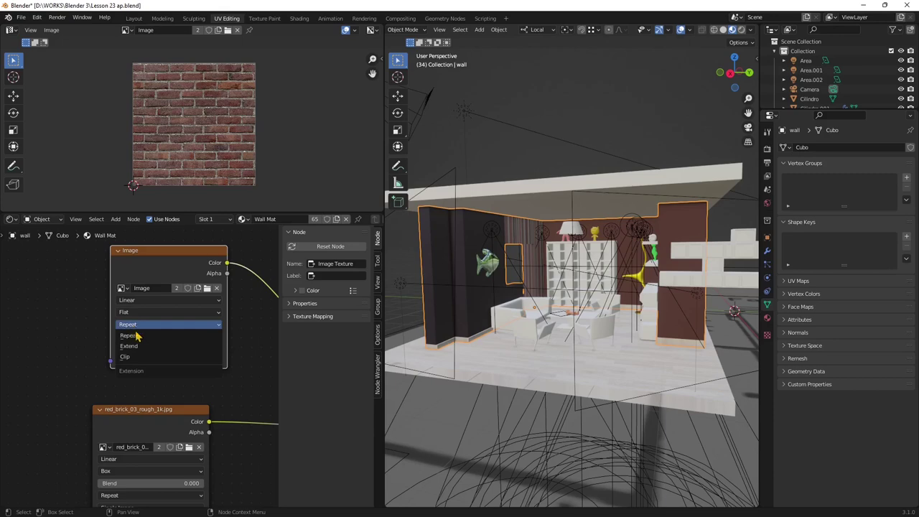
{"action": "left_click", "coordinate": [133, 331]}
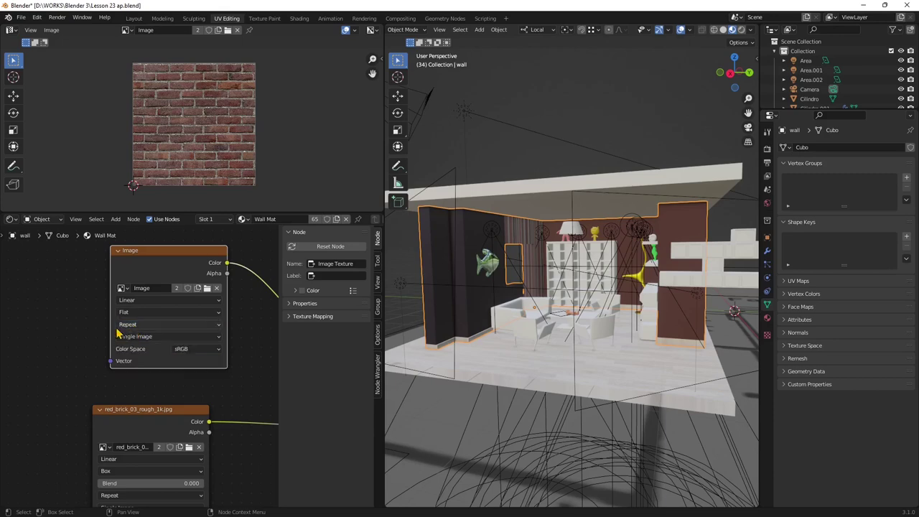
Set the projection of the red_brick_03_rough_1k.jpg node to Flat.
{"action": "middle_click_drag", "start_coordinate": [511, 363], "coordinate": [509, 373]}
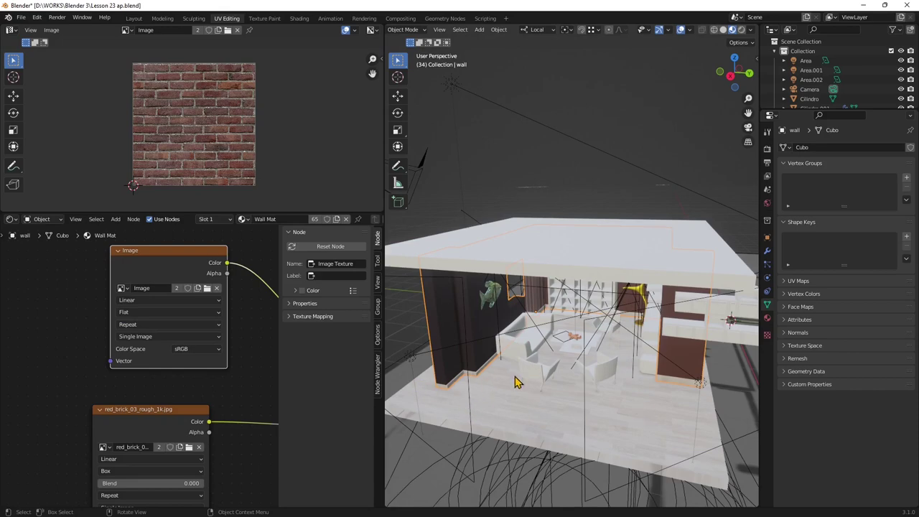
{"action": "middle_click_drag", "start_coordinate": [515, 382], "coordinate": [526, 384]}
{"action": "middle_click_drag", "start_coordinate": [213, 380], "coordinate": [237, 316]}
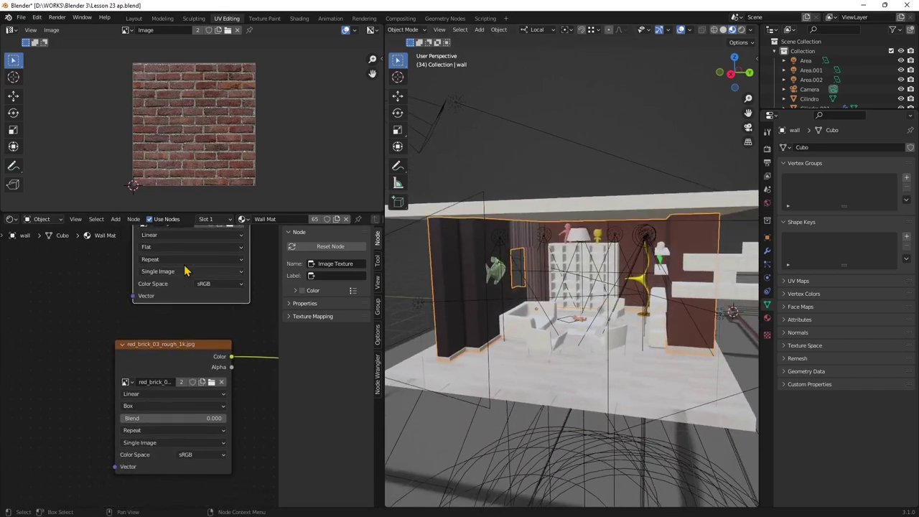
{"action": "middle_click_drag", "start_coordinate": [162, 391], "coordinate": [165, 353]}
{"action": "left_click", "coordinate": [164, 357]}
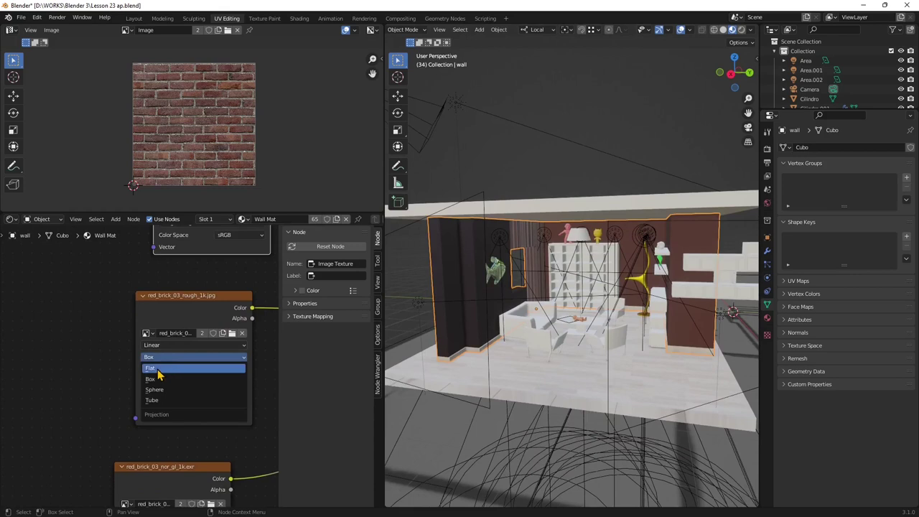
{"action": "left_click", "coordinate": [161, 367]}
Set the projection of the red_brick_03_nor_gl_1k.exr node to Flat.
{"action": "middle_click_drag", "start_coordinate": [172, 402], "coordinate": [170, 292]}
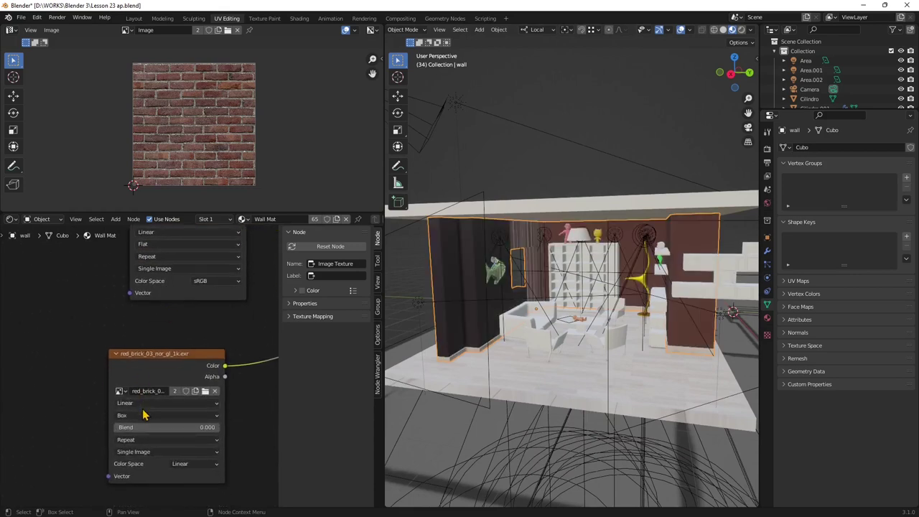
{"action": "left_click", "coordinate": [139, 417]}
{"action": "left_click", "coordinate": [133, 427]}
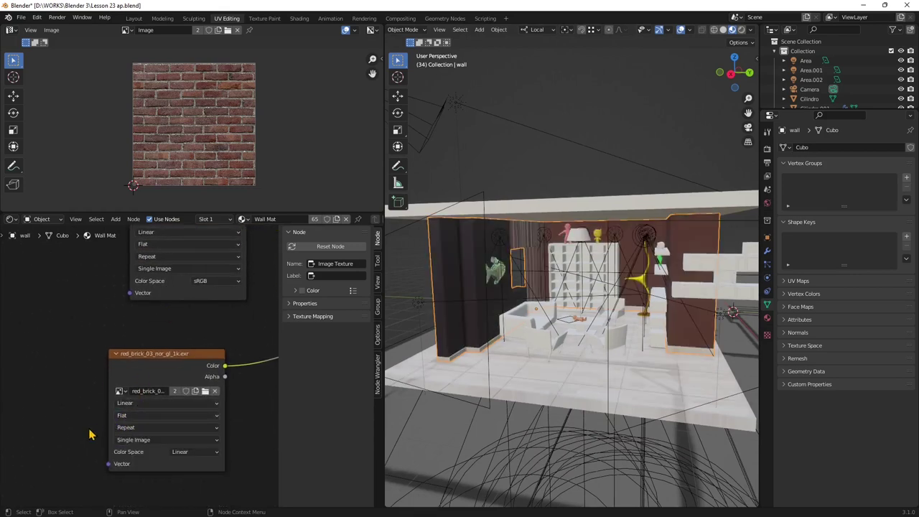
{"action": "scroll", "coordinate": [89, 431], "scroll_direction": "down", "scroll_amount": 2}
{"action": "key", "text": "Home"}
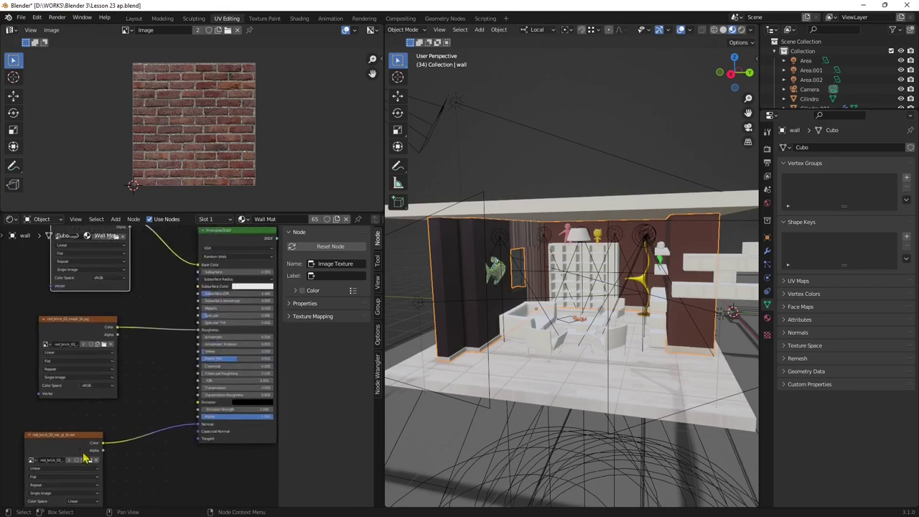
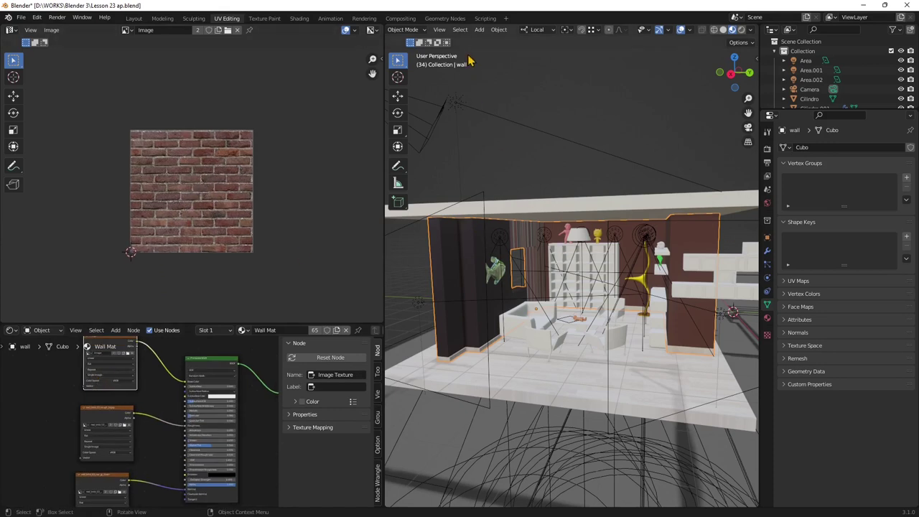
Put the wall in Edit Mode and replace the full face selection with the single face behind the fish.
{"action": "left_click", "coordinate": [414, 31]}
{"action": "left_click", "coordinate": [415, 49]}
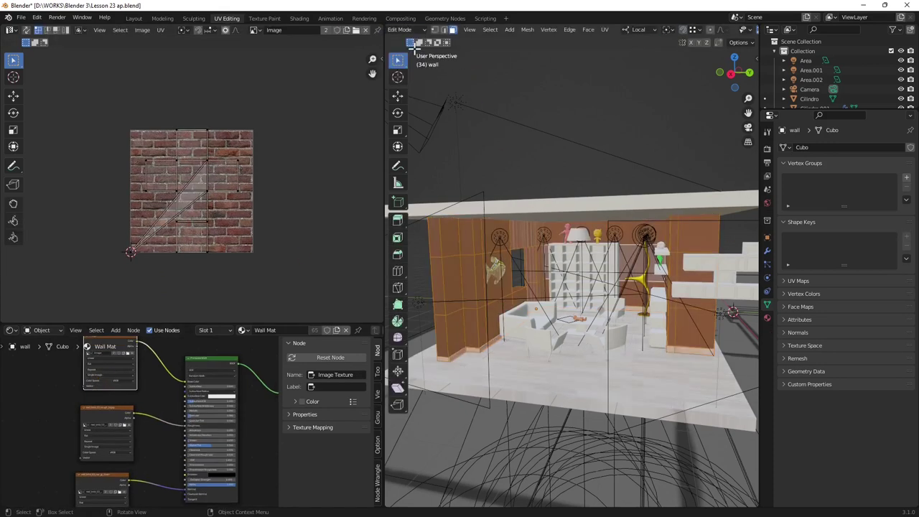
{"action": "left_click", "coordinate": [480, 178]}
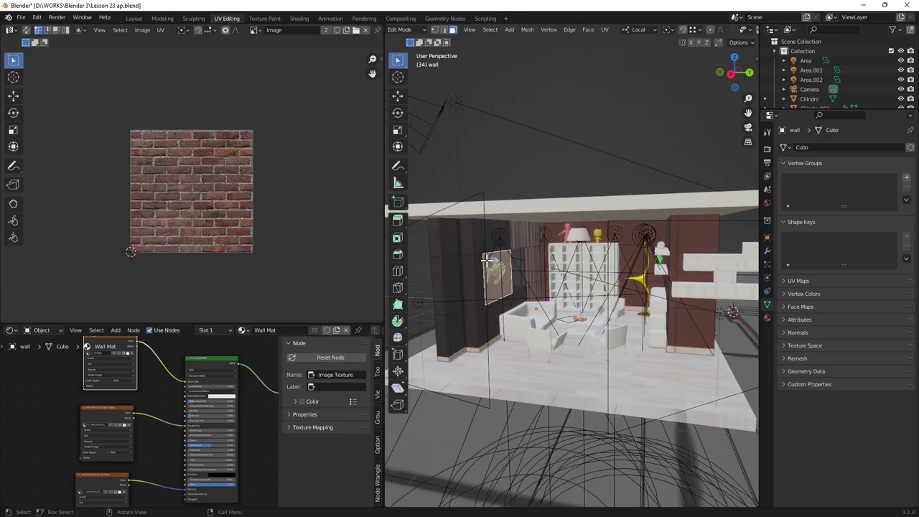
Select the faces of the wall section behind the fish and around the window, including the strips above and beside the opening.
{"action": "left_click_drag", "start_coordinate": [478, 276], "coordinate": [486, 331]}
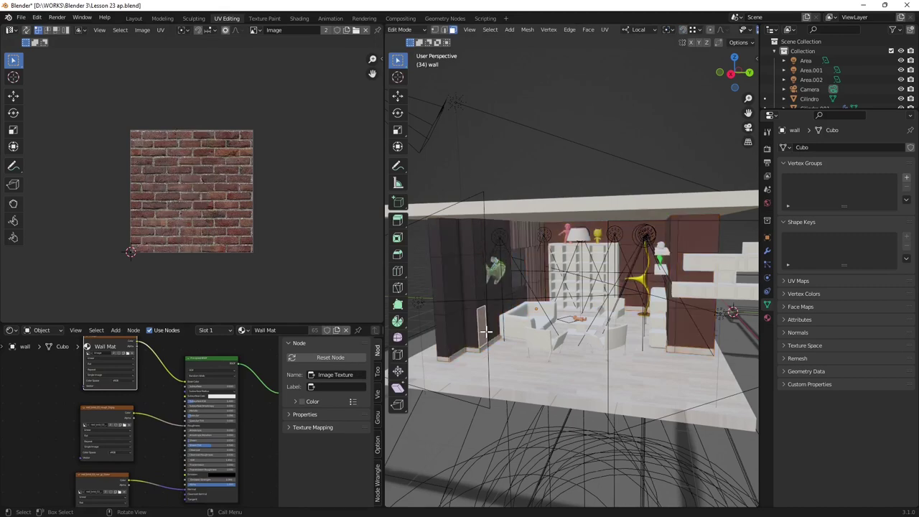
{"action": "middle_click_drag", "start_coordinate": [488, 334], "coordinate": [544, 321]}
{"action": "scroll", "coordinate": [543, 321], "scroll_direction": "up", "scroll_amount": 5}
{"action": "left_click", "coordinate": [483, 214]}
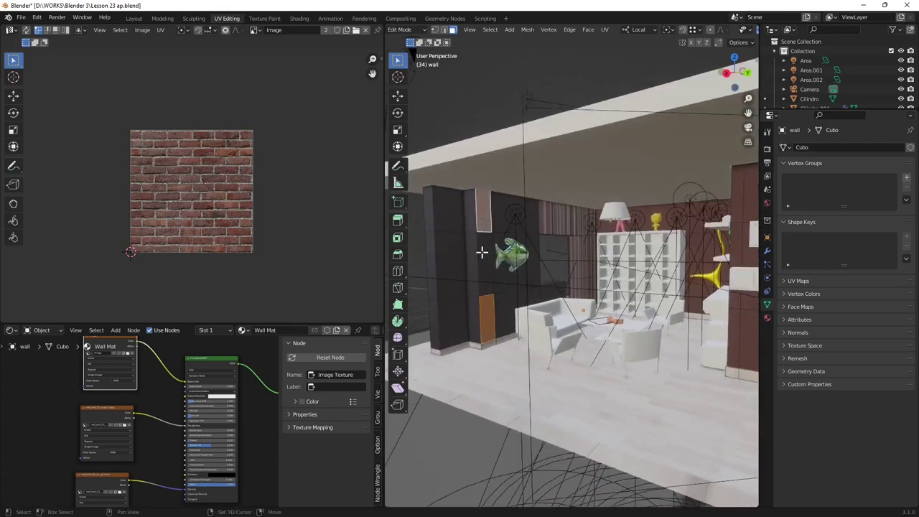
{"action": "left_click", "coordinate": [531, 298], "text": "shift"}
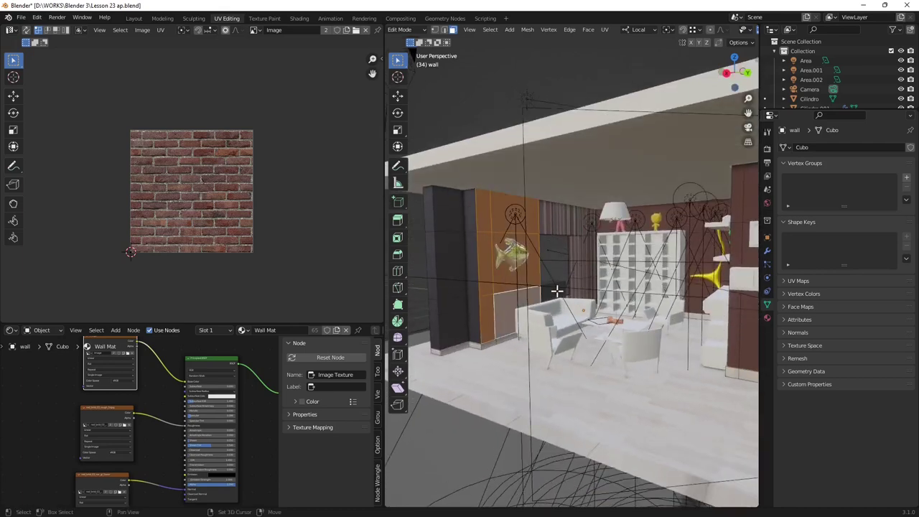
{"action": "left_click", "coordinate": [556, 208], "text": "shift"}
{"action": "left_click", "coordinate": [585, 217], "text": "shift"}
{"action": "left_click", "coordinate": [584, 256], "text": "shift"}
{"action": "left_click", "coordinate": [588, 286], "text": "shift"}
{"action": "mouse_move", "coordinate": [528, 298]}
{"action": "middle_mouse_down"}
{"action": "mouse_move", "coordinate": [535, 301]}
{"action": "mouse_move", "coordinate": [525, 302]}
{"action": "middle_mouse_up"}
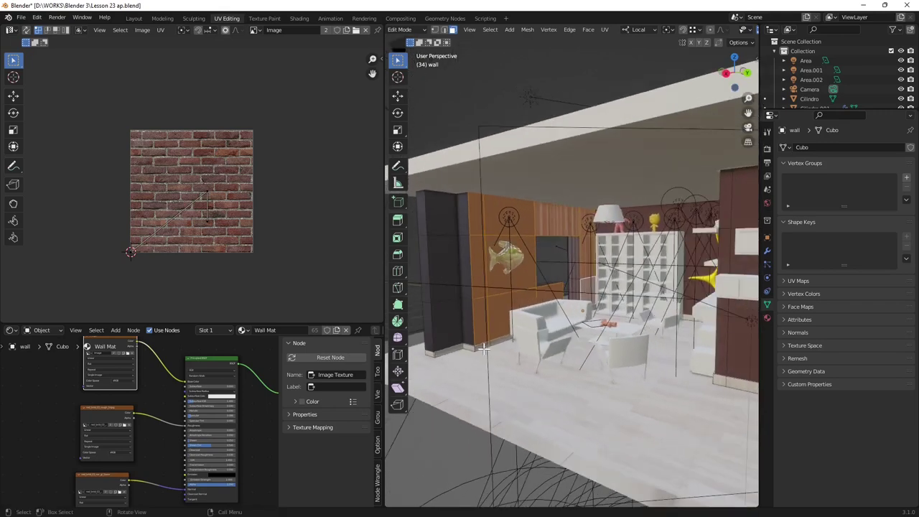
Unwrap the selected wall faces with Smart UV Project, using a 66° angle limit, 0.000 island margin and Correct Aspect.
{"action": "scroll", "coordinate": [148, 243], "scroll_direction": "up", "scroll_amount": 3}
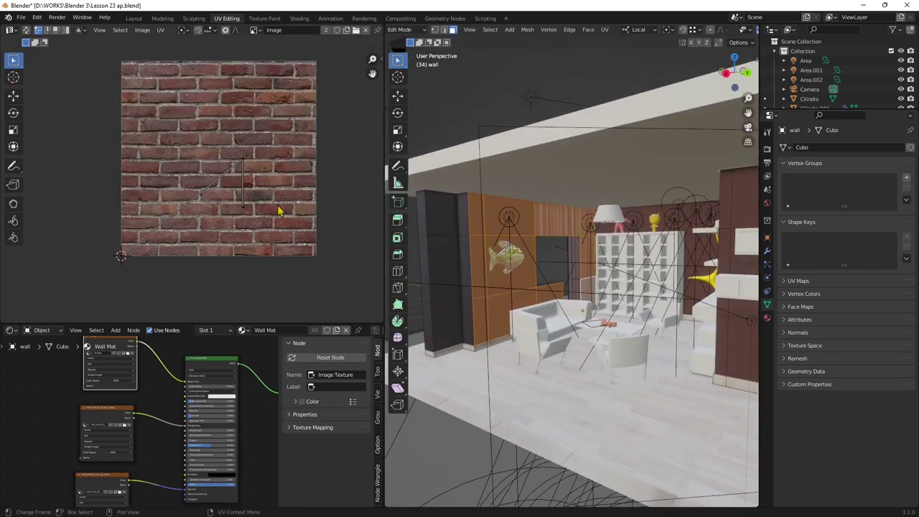
{"action": "middle_click_drag", "start_coordinate": [209, 198], "coordinate": [186, 227]}
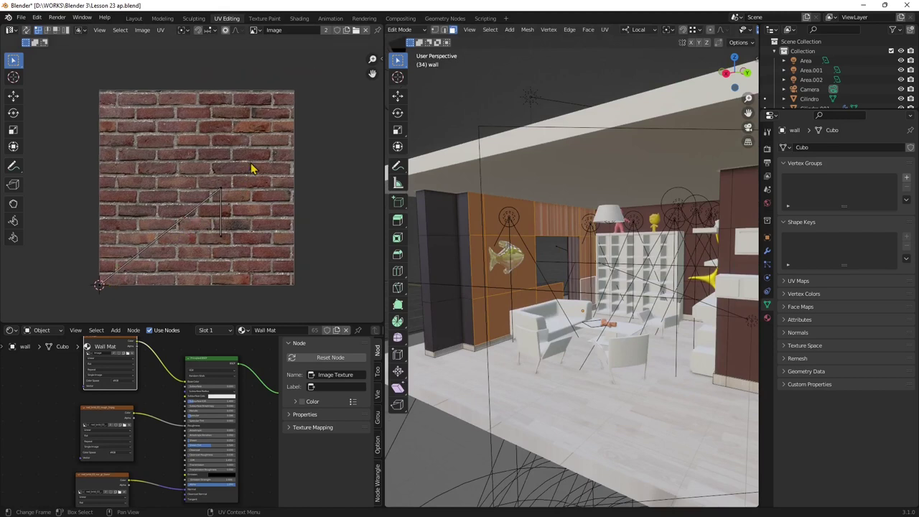
{"action": "right_click", "coordinate": [475, 224]}
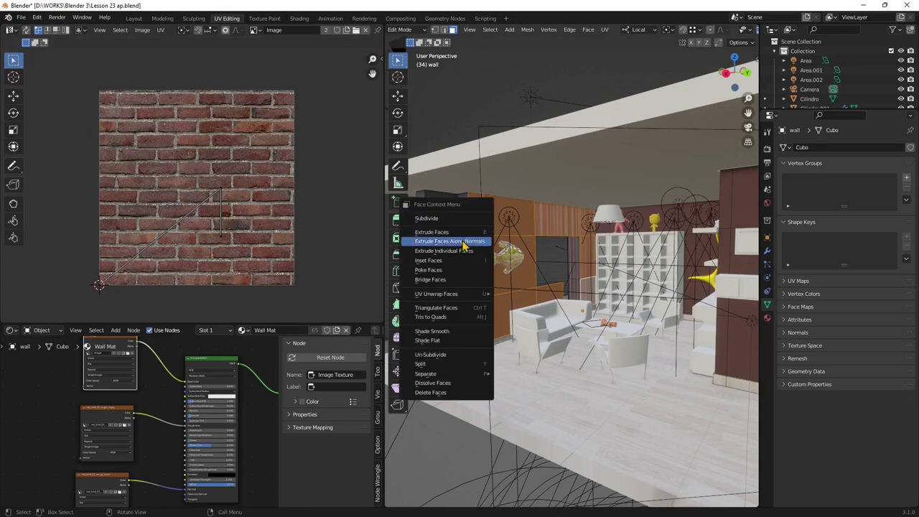
{"action": "mouse_move", "coordinate": [413, 296]}
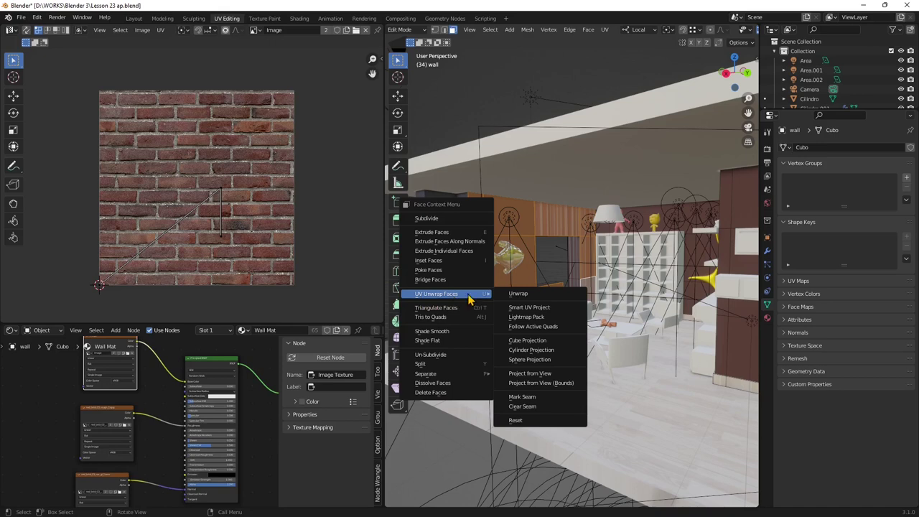
{"action": "left_click", "coordinate": [535, 308]}
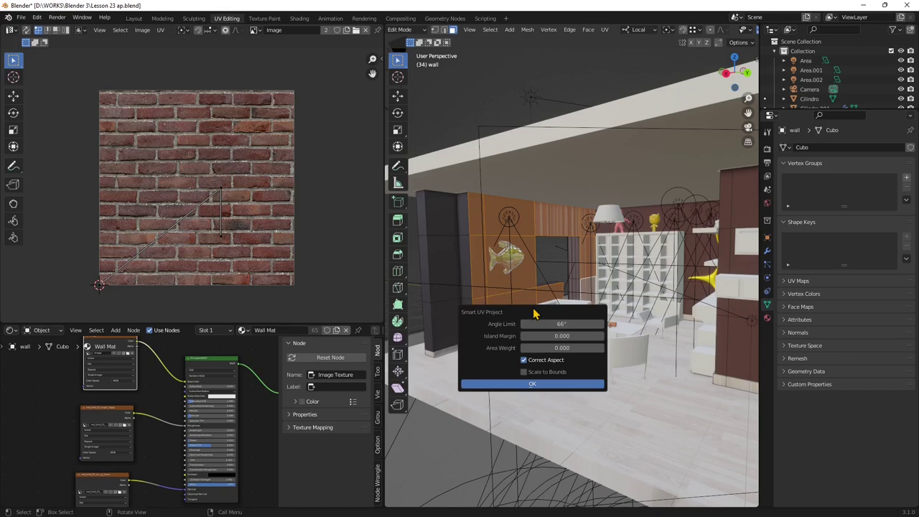
{"action": "left_click", "coordinate": [532, 386]}
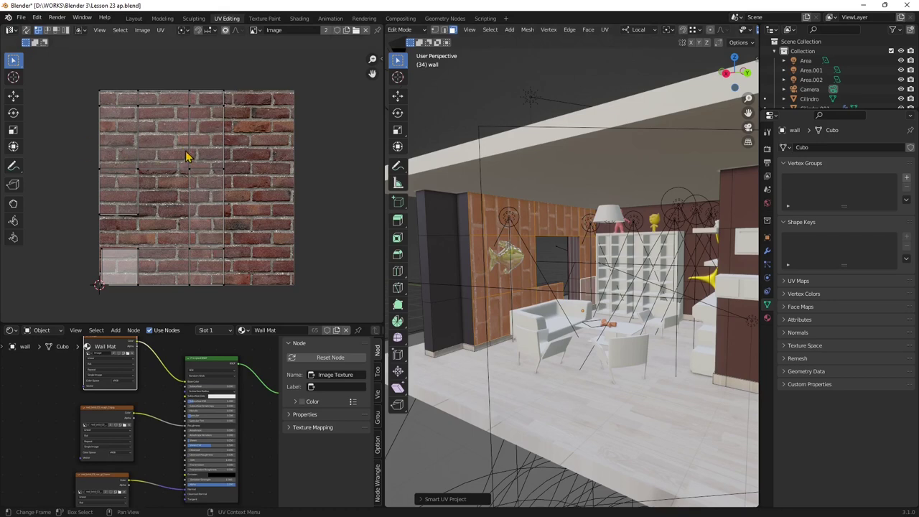
Switch UV selection to face mode and select every unwrapped face of the wall section over the brick image.
{"action": "scroll", "coordinate": [200, 159], "scroll_direction": "down", "scroll_amount": 1}
{"action": "left_click_drag", "start_coordinate": [90, 89], "coordinate": [144, 117]}
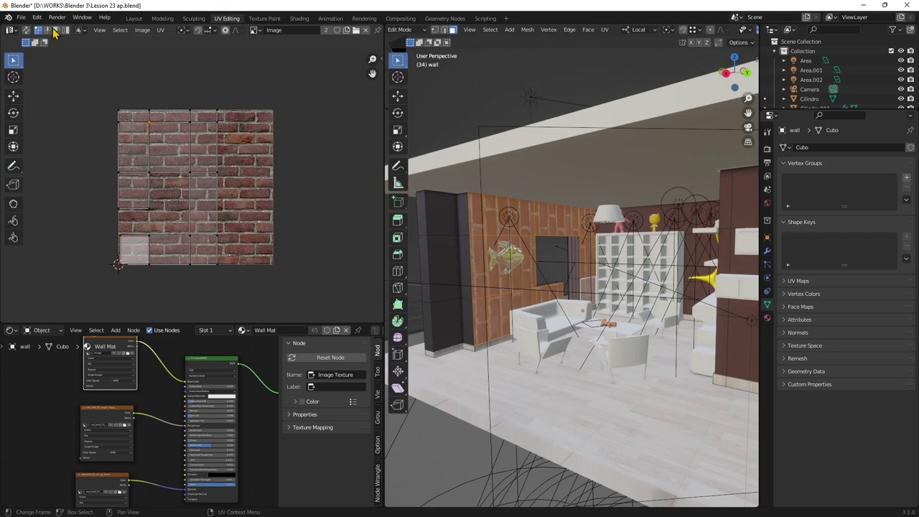
{"action": "left_click", "coordinate": [145, 120]}
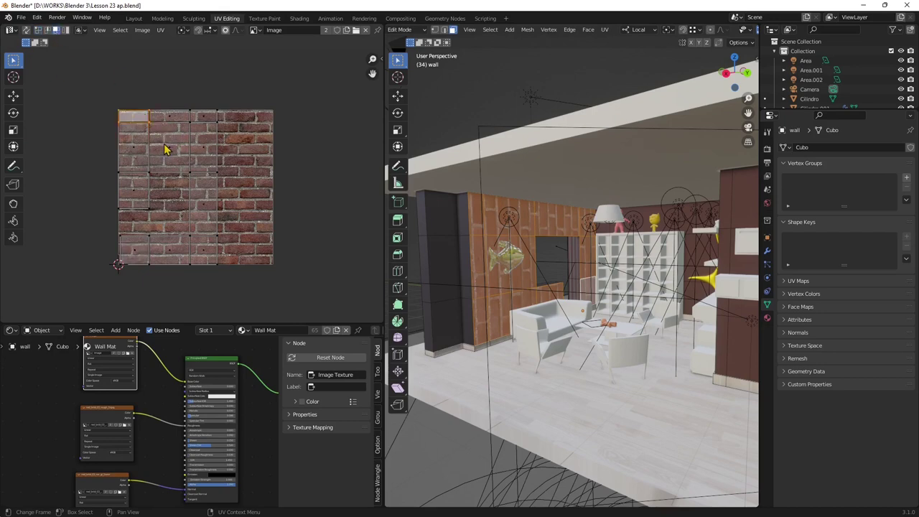
{"action": "left_click", "coordinate": [173, 116], "text": "shift"}
{"action": "left_click", "coordinate": [208, 117], "text": "shift"}
{"action": "left_click", "coordinate": [209, 147], "text": "shift"}
{"action": "left_click", "coordinate": [169, 147], "text": "shift"}
{"action": "left_click", "coordinate": [125, 156], "text": "shift"}
{"action": "left_click", "coordinate": [129, 186], "text": "shift"}
{"action": "left_click", "coordinate": [203, 205], "text": "shift"}
{"action": "left_click", "coordinate": [203, 248], "text": "shift"}
{"action": "left_click", "coordinate": [176, 254], "text": "shift"}
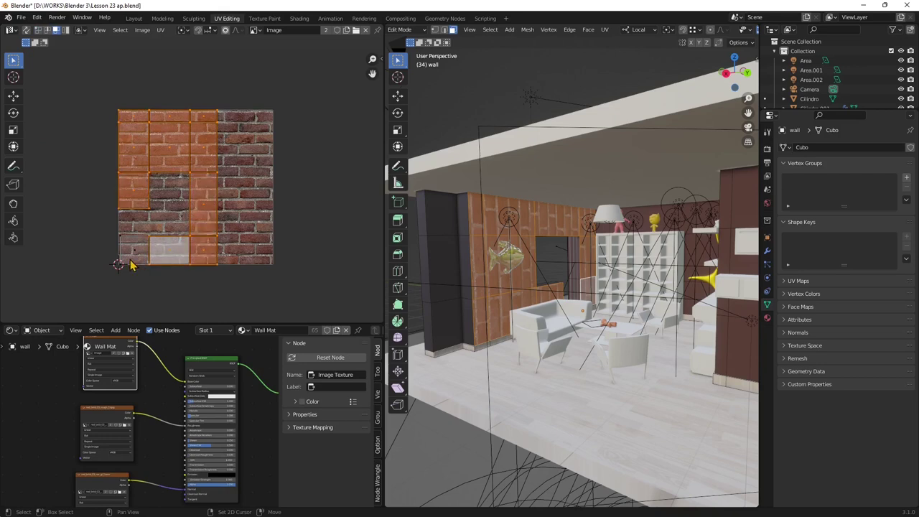
{"action": "left_click", "coordinate": [132, 261], "text": "shift"}
{"action": "middle_click_drag", "start_coordinate": [131, 209], "coordinate": [109, 210]}
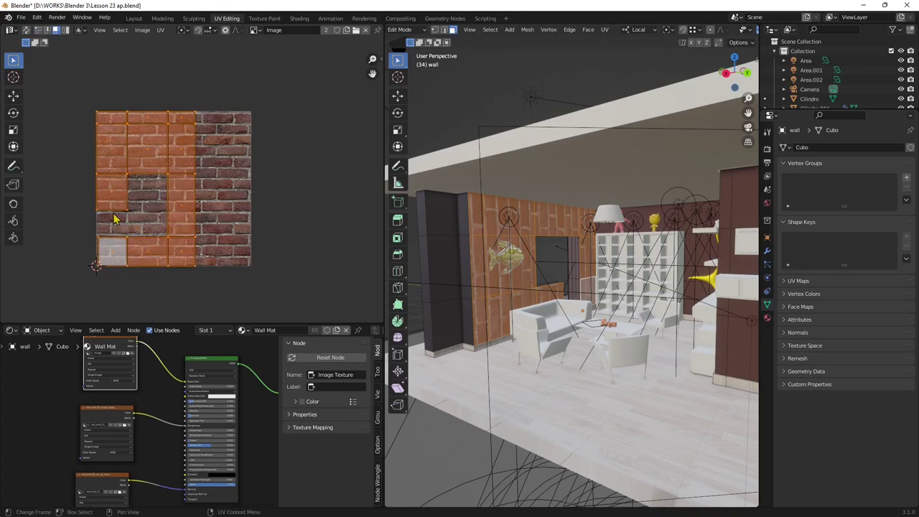
Move the selected UV faces sideways until they lie completely to the right of the brick image.
{"action": "left_click", "coordinate": [13, 99]}
{"action": "scroll", "coordinate": [198, 195], "scroll_direction": "down", "scroll_amount": 2}
{"action": "left_click_drag", "start_coordinate": [199, 195], "coordinate": [314, 185]}
{"action": "scroll", "coordinate": [314, 185], "scroll_direction": "up", "scroll_amount": 2}
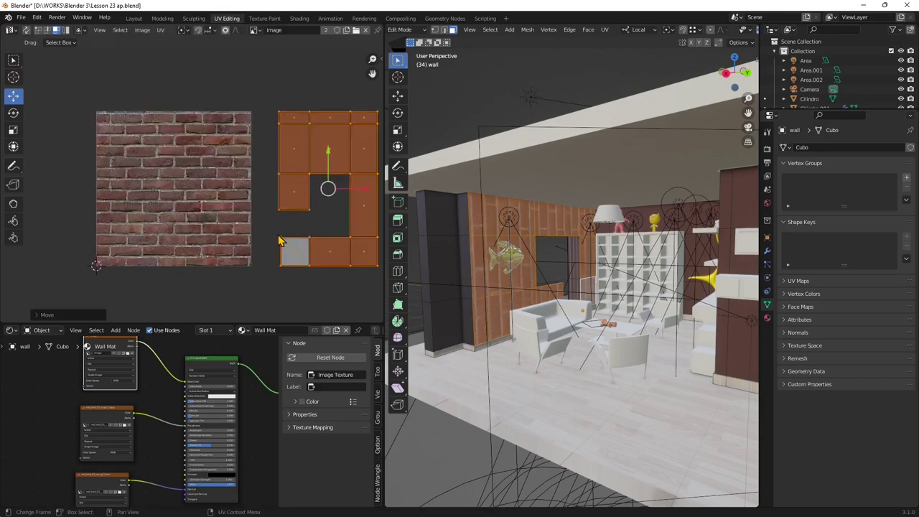
Rotate the selected UV faces about 90° counterclockwise and shift them slightly over the brick image's right edge.
{"action": "middle_click_drag", "start_coordinate": [314, 185], "coordinate": [271, 184]}
{"action": "left_click", "coordinate": [13, 113]}
{"action": "left_click_drag", "start_coordinate": [266, 153], "coordinate": [194, 137]}
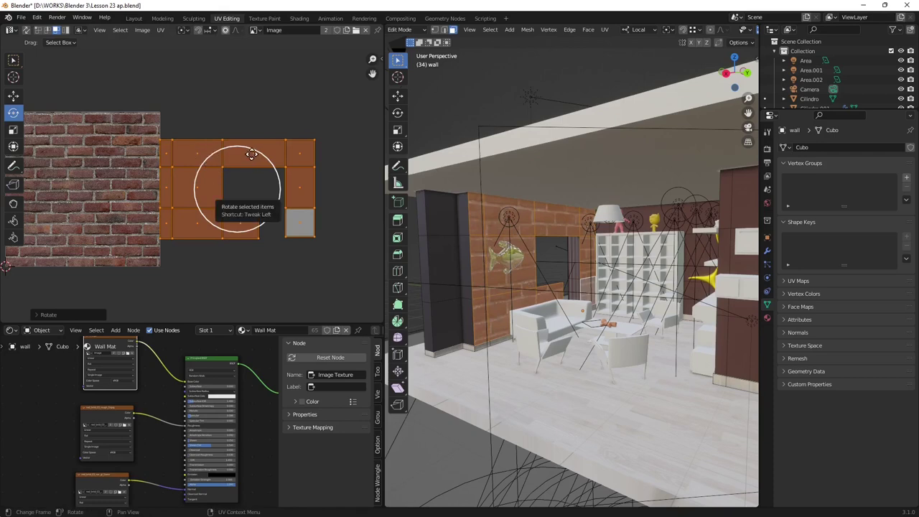
{"action": "left_click", "coordinate": [13, 96]}
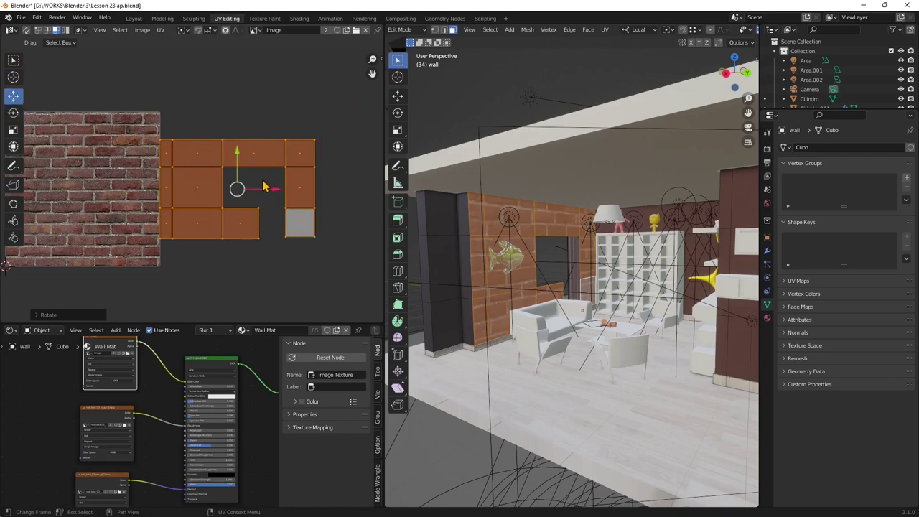
{"action": "mouse_move", "coordinate": [241, 190]}
{"action": "left_mouse_down"}
{"action": "mouse_move", "coordinate": [274, 199]}
{"action": "mouse_move", "coordinate": [232, 208]}
{"action": "mouse_move", "coordinate": [249, 199]}
{"action": "mouse_move", "coordinate": [227, 203]}
{"action": "mouse_move", "coordinate": [226, 194]}
{"action": "left_mouse_up"}
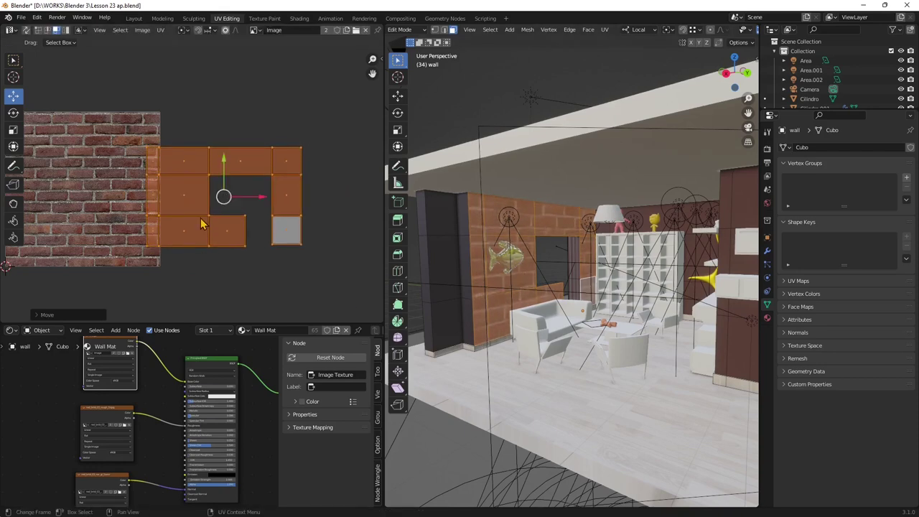
Scale the selected UV faces up to about three times their size to make the bricks smaller on the wall.
{"action": "left_click", "coordinate": [13, 129]}
{"action": "left_click_drag", "start_coordinate": [229, 190], "coordinate": [257, 165]}
{"action": "scroll", "coordinate": [52, 122], "scroll_direction": "down", "scroll_amount": 1}
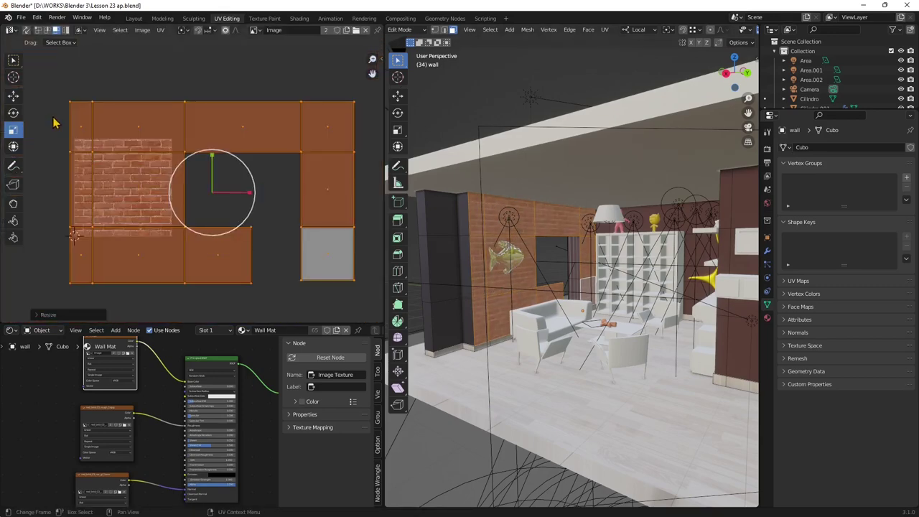
Move the enlarged UV faces to the right so they sit beside the brick image without overlapping it.
{"action": "left_click", "coordinate": [13, 96]}
{"action": "scroll", "coordinate": [194, 191], "scroll_direction": "down", "scroll_amount": 3}
{"action": "left_click_drag", "start_coordinate": [197, 198], "coordinate": [242, 178]}
{"action": "scroll", "coordinate": [150, 205], "scroll_direction": "up", "scroll_amount": 4}
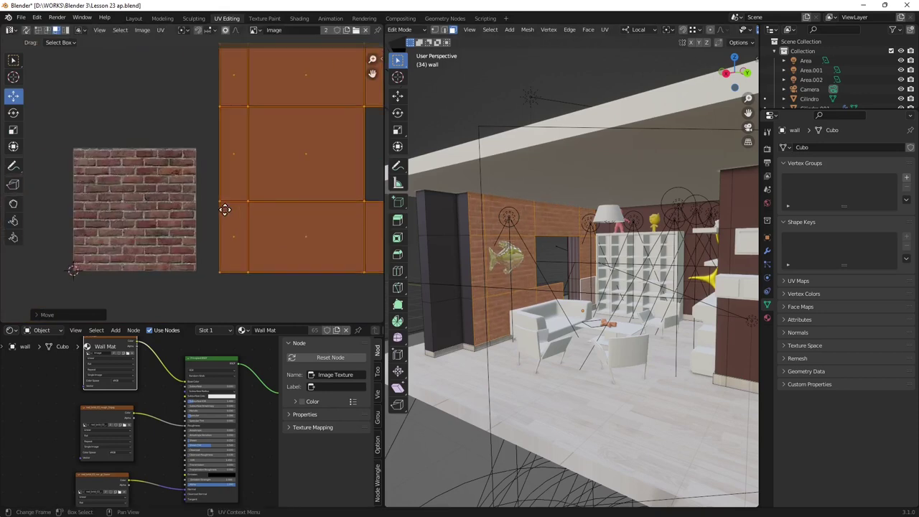
{"action": "scroll", "coordinate": [137, 188], "scroll_direction": "up", "scroll_amount": 2}
{"action": "middle_click_drag", "start_coordinate": [168, 189], "coordinate": [241, 151]}
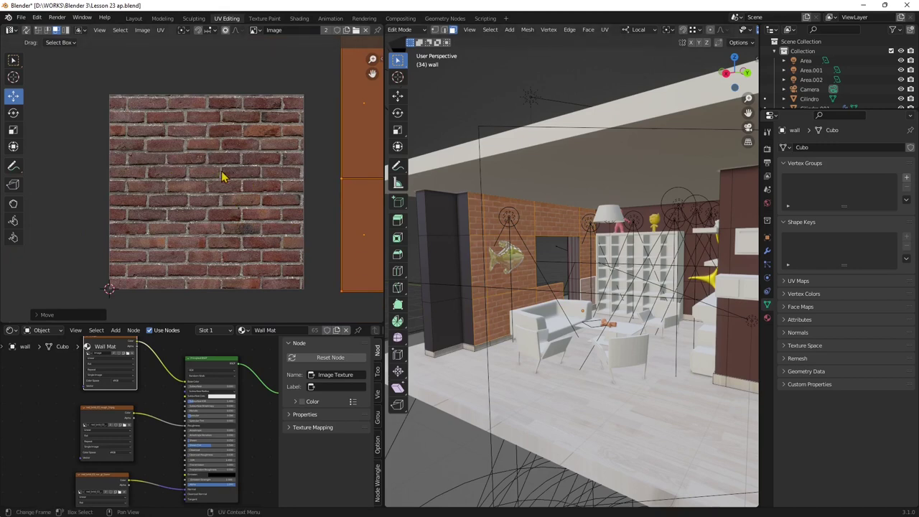
Examine the UV layout's size against the brick image and the brick scale on the wall in the room.
{"action": "scroll", "coordinate": [174, 205], "scroll_direction": "down", "scroll_amount": 6}
{"action": "middle_click_drag", "start_coordinate": [263, 230], "coordinate": [191, 239]}
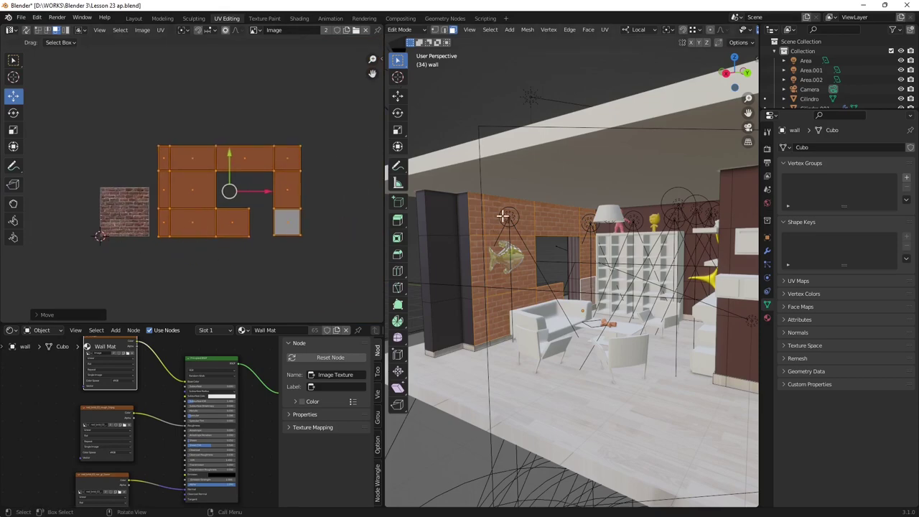
{"action": "mouse_move", "coordinate": [600, 263]}
{"action": "middle_mouse_down"}
{"action": "mouse_move", "coordinate": [546, 265]}
{"action": "mouse_move", "coordinate": [600, 264]}
{"action": "middle_mouse_up"}
{"action": "scroll", "coordinate": [172, 242], "scroll_direction": "up", "scroll_amount": 2}
{"action": "middle_click_drag", "start_coordinate": [172, 242], "coordinate": [222, 220]}
{"action": "scroll", "coordinate": [222, 220], "scroll_direction": "down", "scroll_amount": 3}
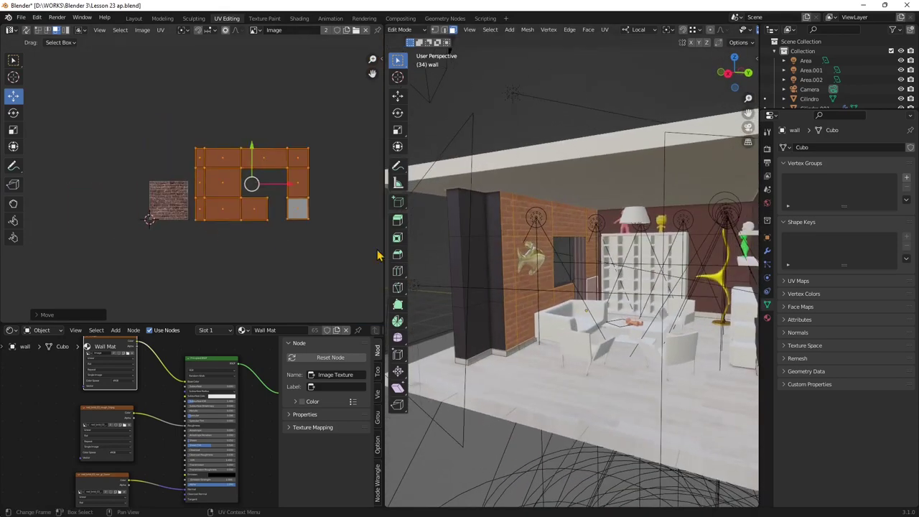
{"action": "scroll", "coordinate": [524, 255], "scroll_direction": "down", "scroll_amount": 5}
{"action": "scroll", "coordinate": [550, 267], "scroll_direction": "up", "scroll_amount": 5}
Select all faces of the wall mesh and bring their UVs over the brick image into view.
{"action": "key", "text": "a"}
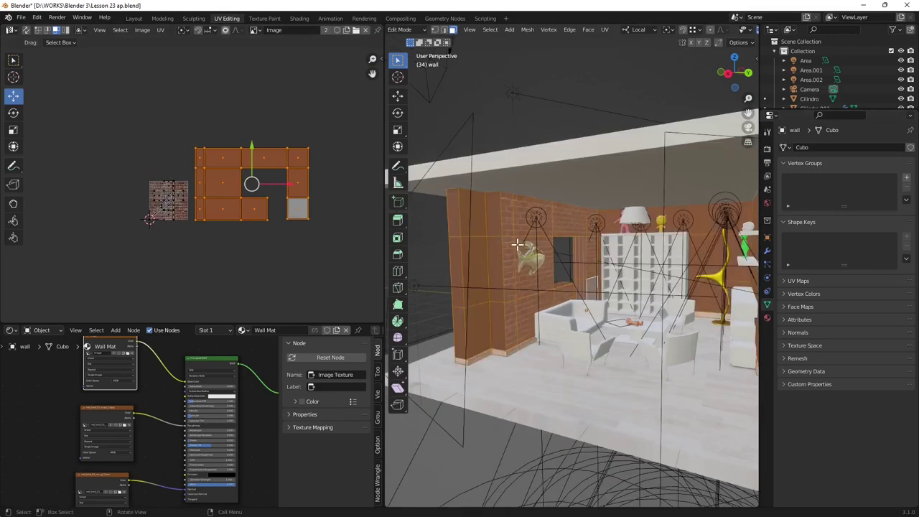
{"action": "left_click", "coordinate": [491, 30]}
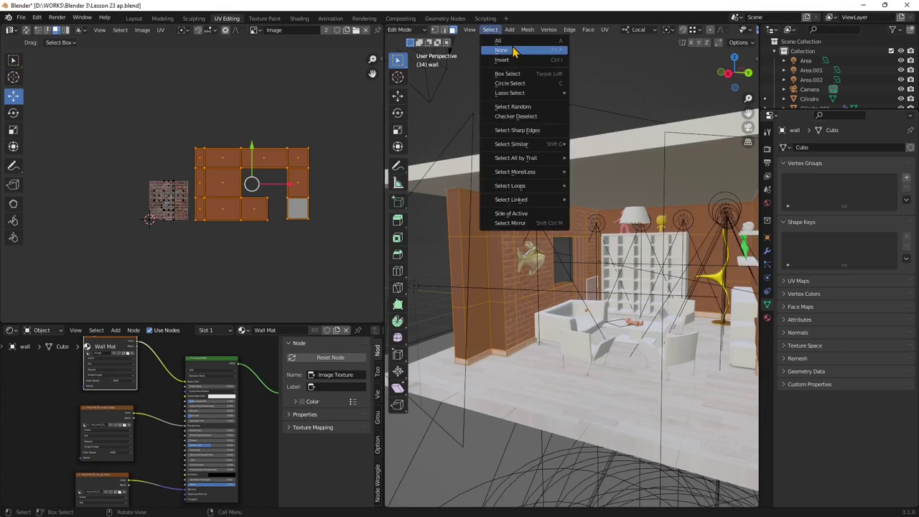
{"action": "key", "text": "Escape"}
{"action": "middle_click_drag", "start_coordinate": [496, 64], "coordinate": [467, 94]}
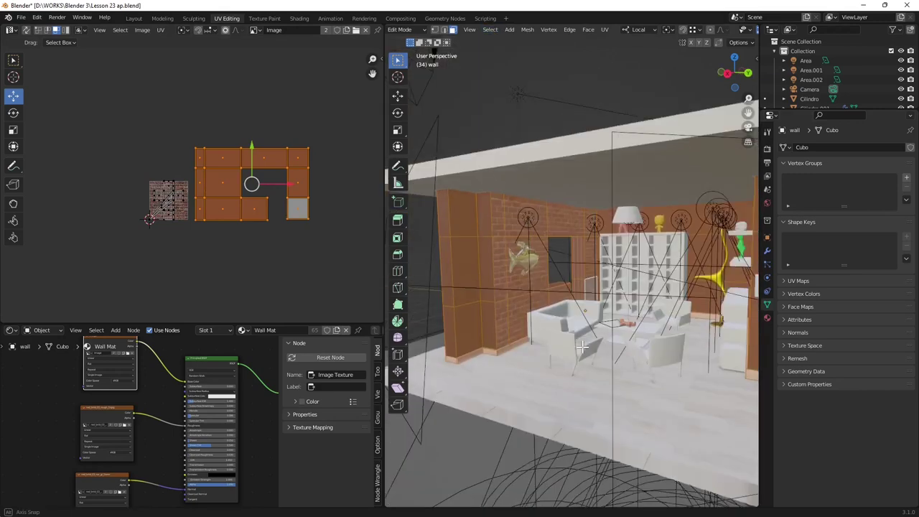
{"action": "scroll", "coordinate": [243, 260], "scroll_direction": "up", "scroll_amount": 2}
{"action": "scroll", "coordinate": [243, 260], "scroll_direction": "up", "scroll_amount": 2}
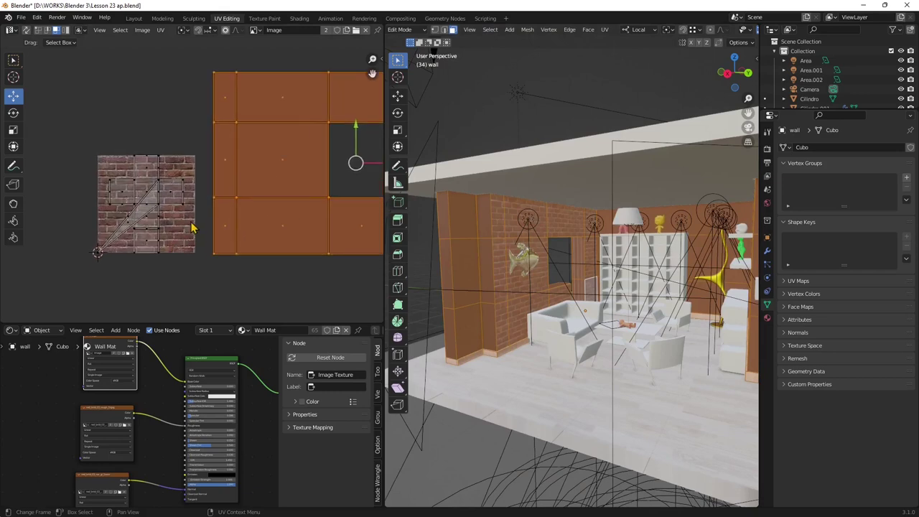
Unwrap all the wall's faces with Smart UV Project.
{"action": "right_click", "coordinate": [503, 242]}
{"action": "mouse_move", "coordinate": [529, 244]}
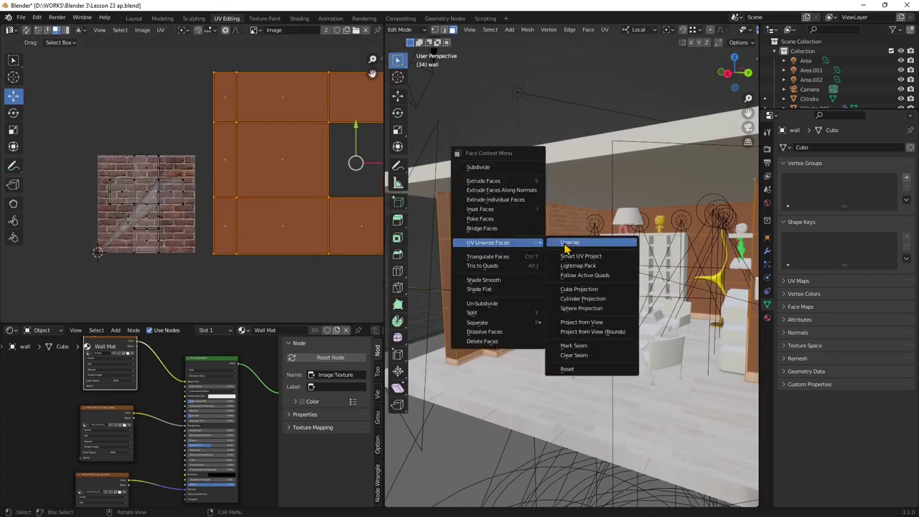
{"action": "left_click", "coordinate": [589, 291]}
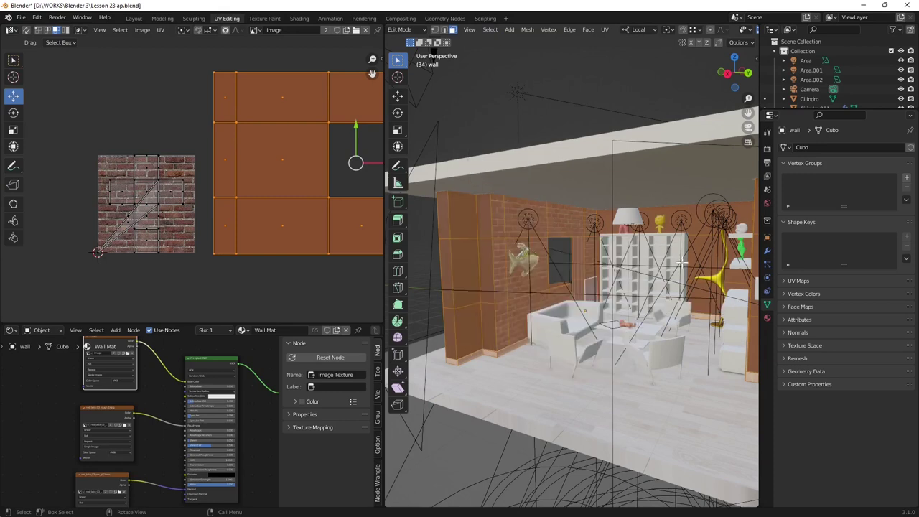
{"action": "right_click", "coordinate": [509, 234]}
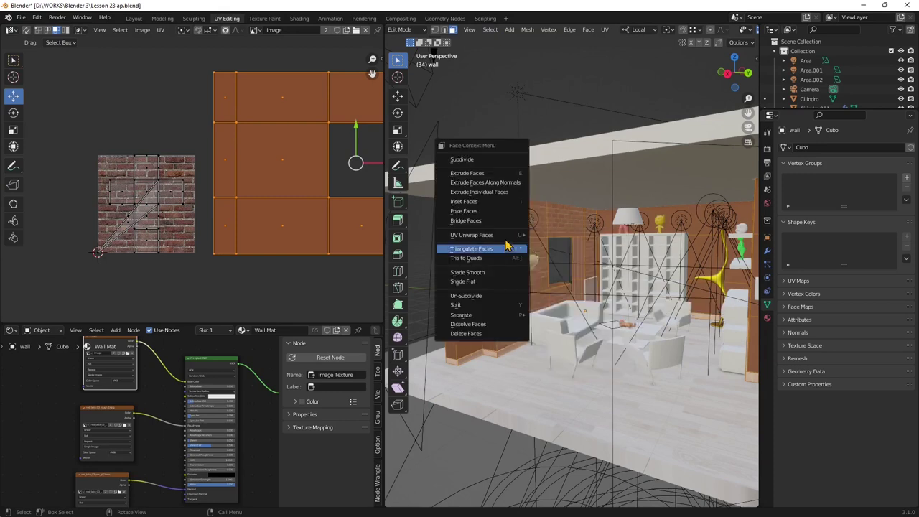
{"action": "mouse_move", "coordinate": [510, 235]}
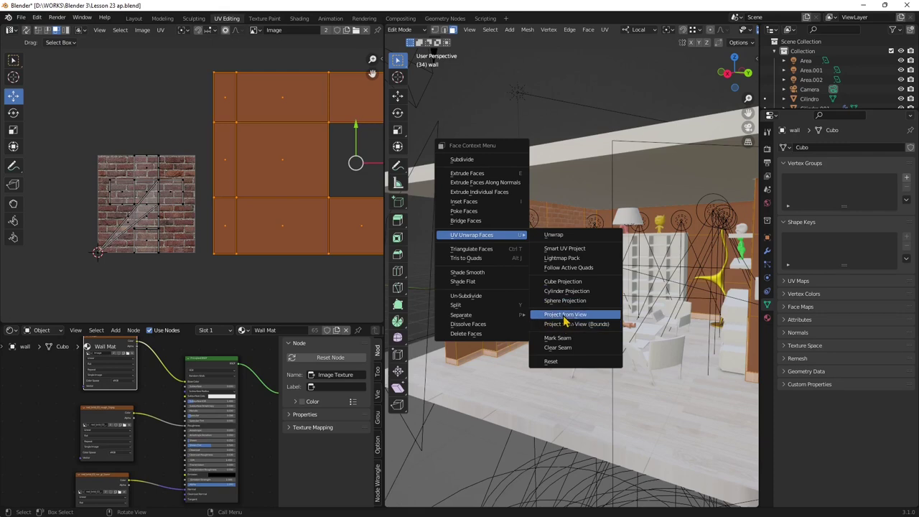
{"action": "left_click", "coordinate": [574, 248]}
{"action": "left_click", "coordinate": [574, 325]}
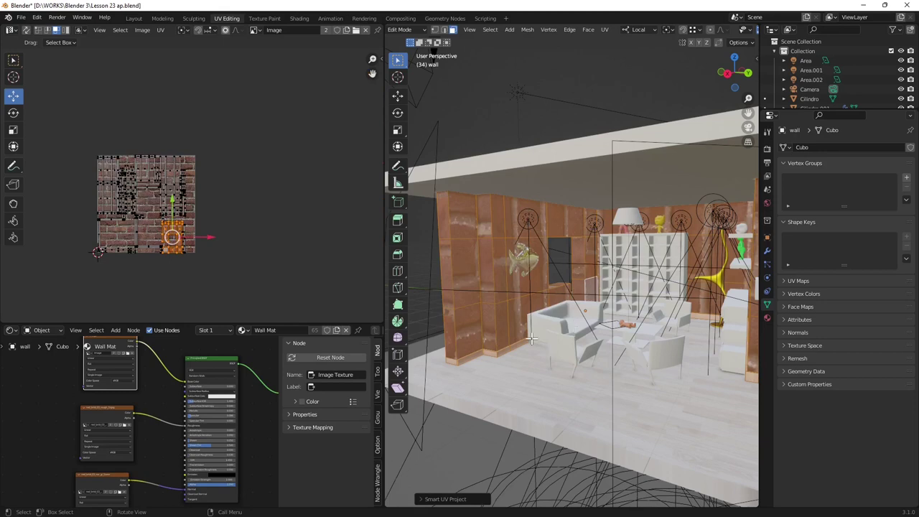
Select all UV islands of the newly unwrapped wall in the UV editor.
{"action": "key", "text": "a"}
{"action": "scroll", "coordinate": [93, 166], "scroll_direction": "up", "scroll_amount": 3}
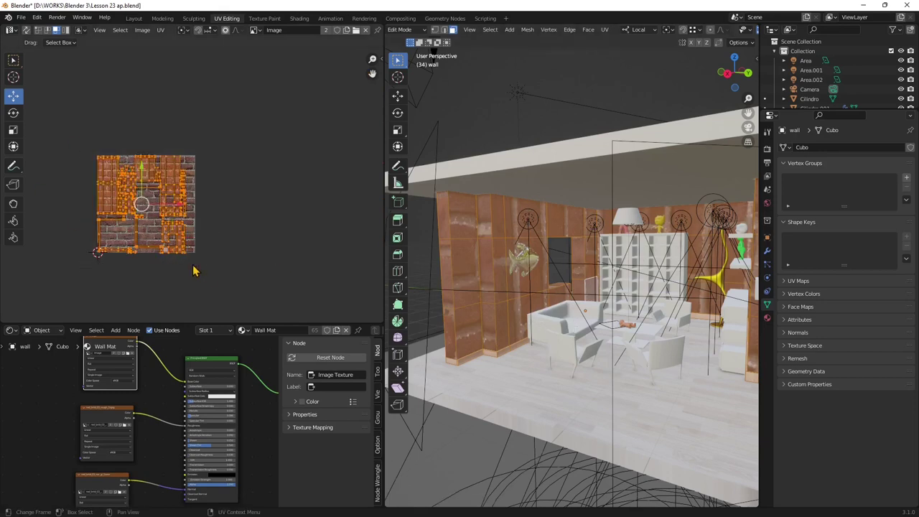
{"action": "middle_click_drag", "start_coordinate": [118, 215], "coordinate": [206, 203]}
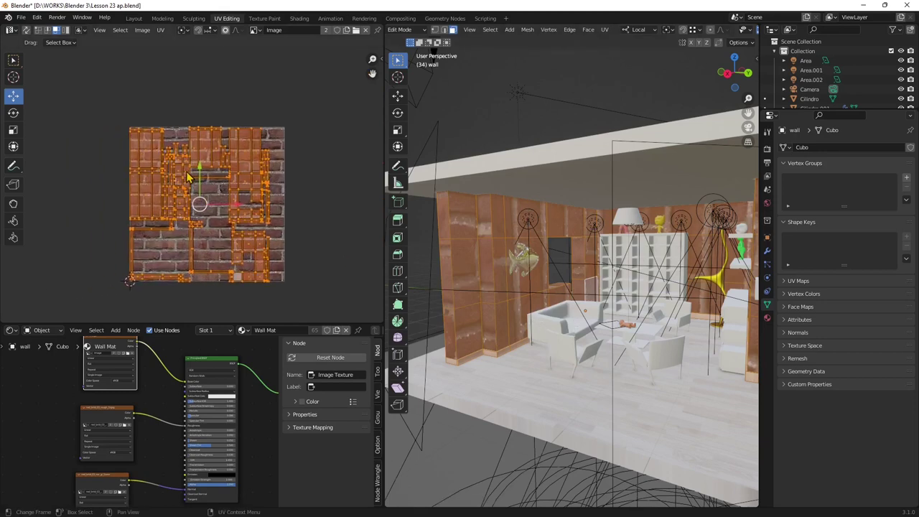
{"action": "scroll", "coordinate": [205, 179], "scroll_direction": "down", "scroll_amount": 2, "text": "ctrl"}
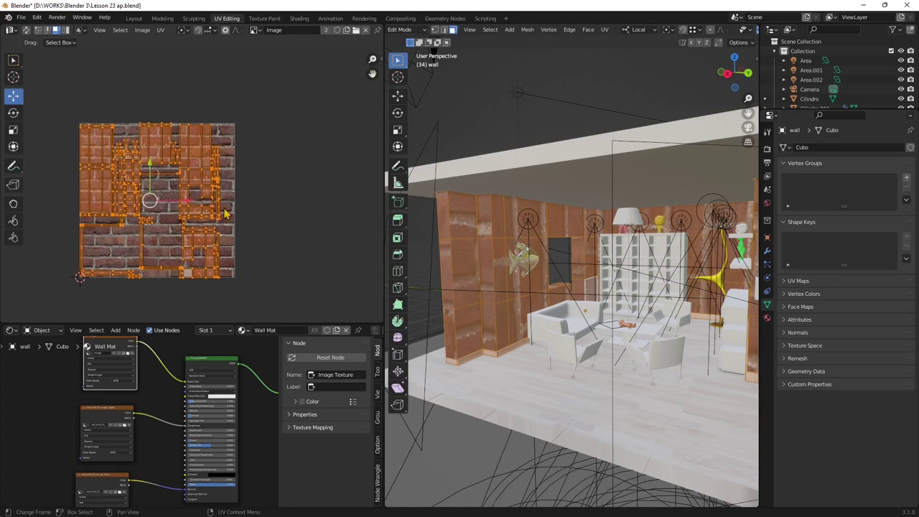
Move all the wall's UV islands horizontally until they sit clear of the brick image.
{"action": "scroll", "coordinate": [213, 197], "scroll_direction": "down", "scroll_amount": 2}
{"action": "scroll", "coordinate": [180, 196], "scroll_direction": "down", "scroll_amount": 1}
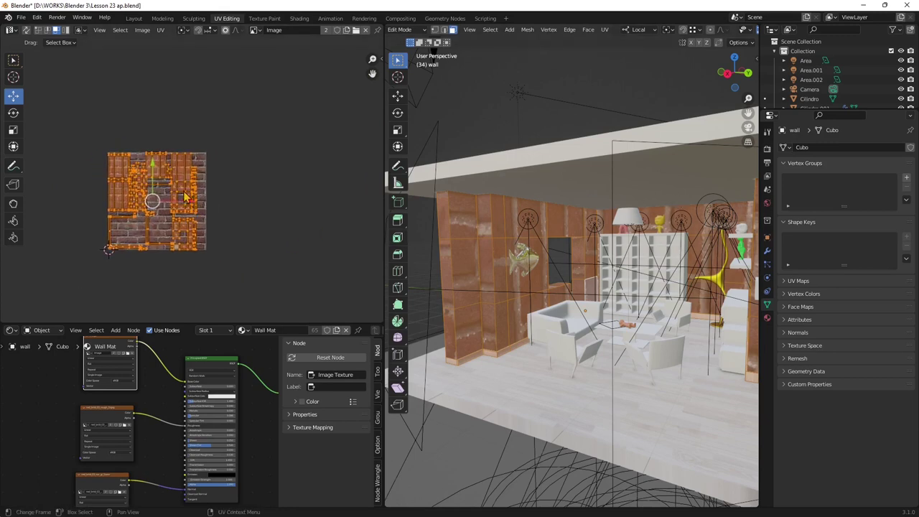
{"action": "scroll", "coordinate": [148, 195], "scroll_direction": "up", "scroll_amount": 3}
{"action": "left_click_drag", "start_coordinate": [129, 210], "coordinate": [300, 210]}
{"action": "middle_click_drag", "start_coordinate": [211, 224], "coordinate": [147, 221]}
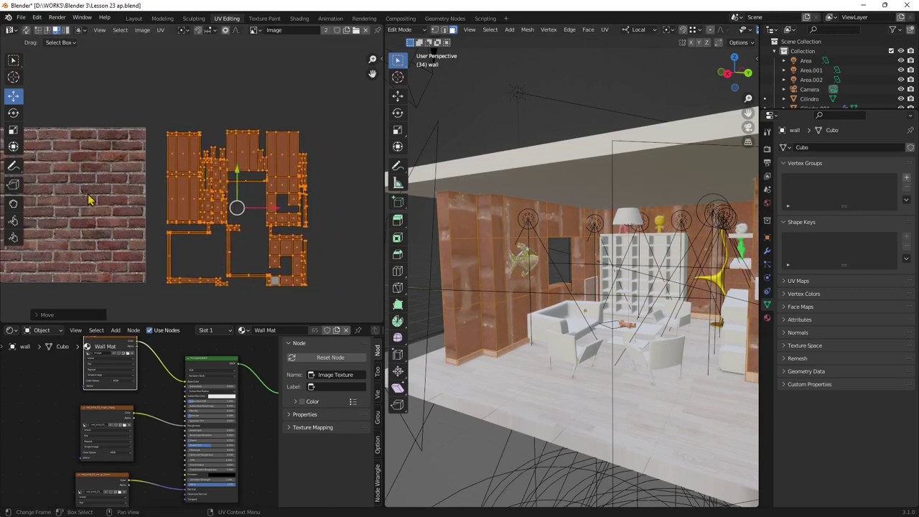
Try rotating all the wall's UV islands roughly a quarter turn with the Rotate tool, and undo the attempt.
{"action": "left_click", "coordinate": [13, 113]}
{"action": "left_click_drag", "start_coordinate": [262, 163], "coordinate": [273, 217]}
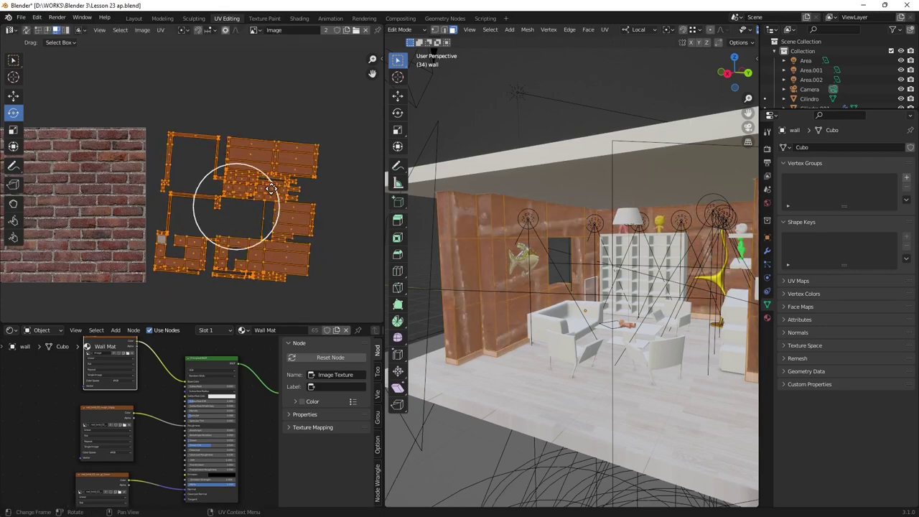
{"action": "key", "text": "alt+a"}
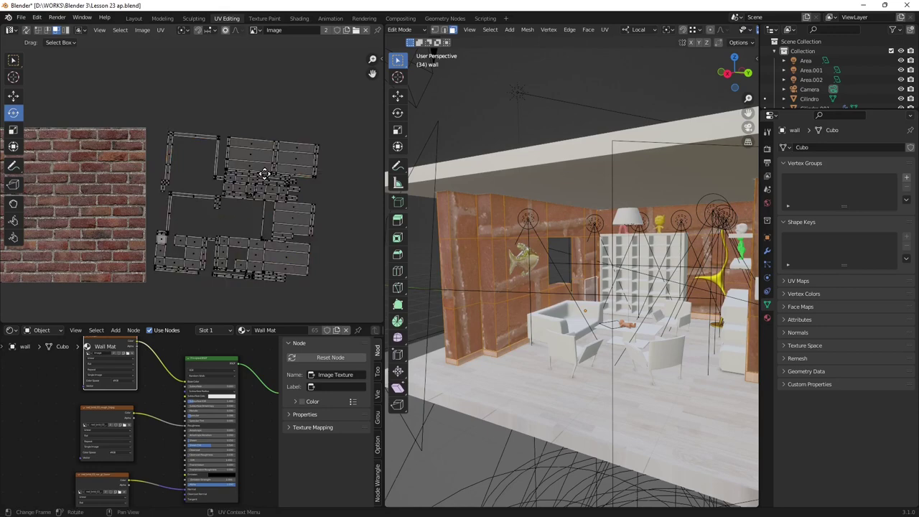
{"action": "key", "text": "ctrl+z"}
{"action": "key", "text": "ctrl+z"}
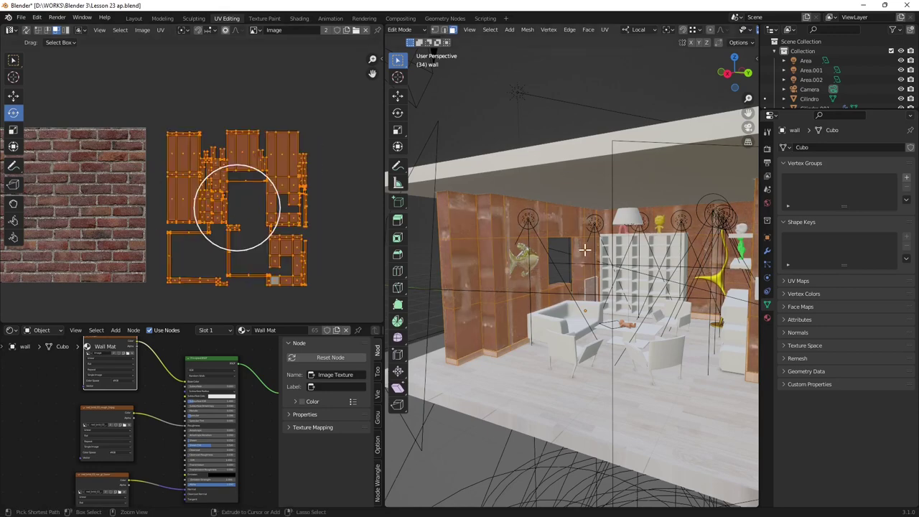
Rotate all the wall's UV islands a quarter turn and check the brick direction on the wall in the room.
{"action": "key", "text": "r"}
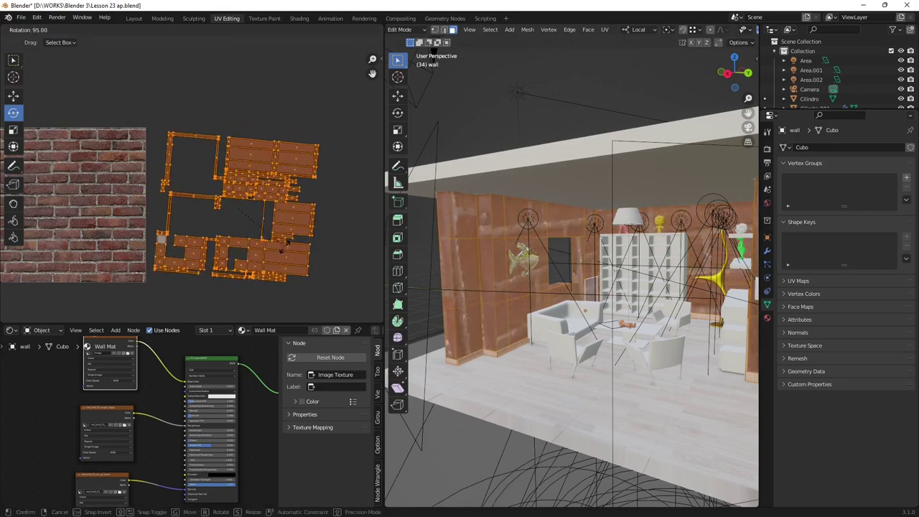
{"action": "left_click", "coordinate": [285, 240]}
{"action": "middle_click_drag", "start_coordinate": [545, 302], "coordinate": [519, 301]}
{"action": "scroll", "coordinate": [537, 284], "scroll_direction": "up", "scroll_amount": 6}
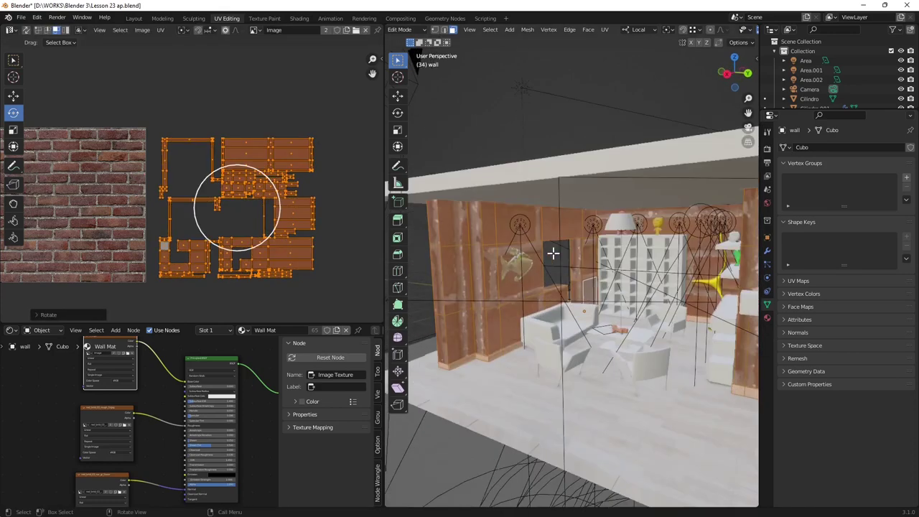
{"action": "scroll", "coordinate": [220, 182], "scroll_direction": "down", "scroll_amount": 1}
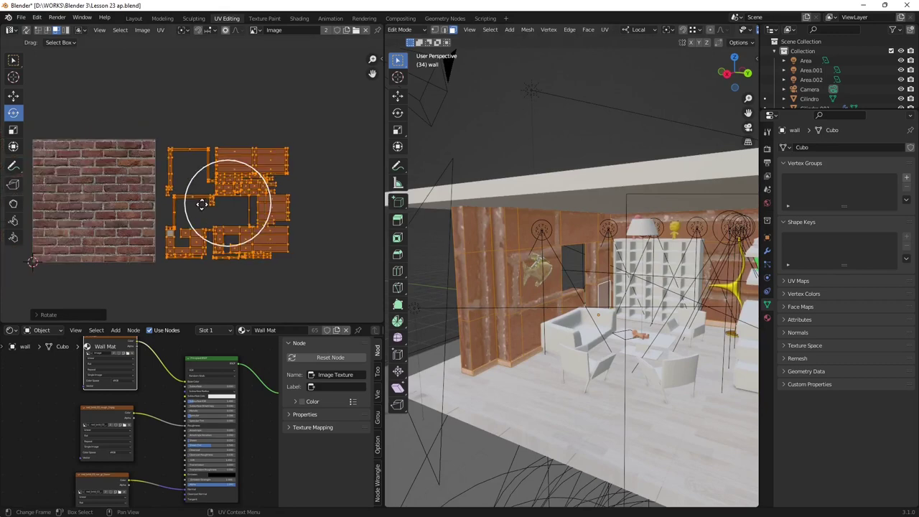
{"action": "middle_click_drag", "start_coordinate": [216, 182], "coordinate": [239, 185]}
Unwrap all the wall's faces again with Cube Projection and inspect the bricks on the wall.
{"action": "right_click", "coordinate": [488, 243]}
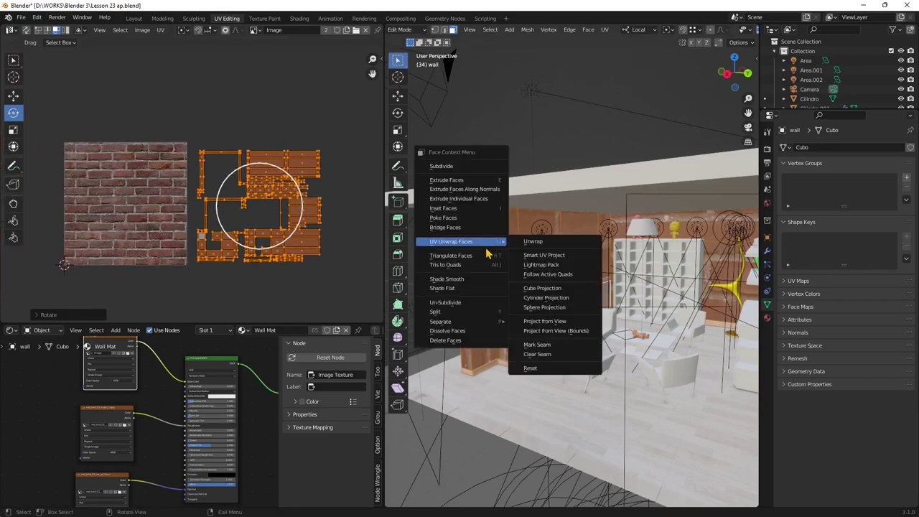
{"action": "mouse_move", "coordinate": [485, 248]}
{"action": "left_click", "coordinate": [535, 291]}
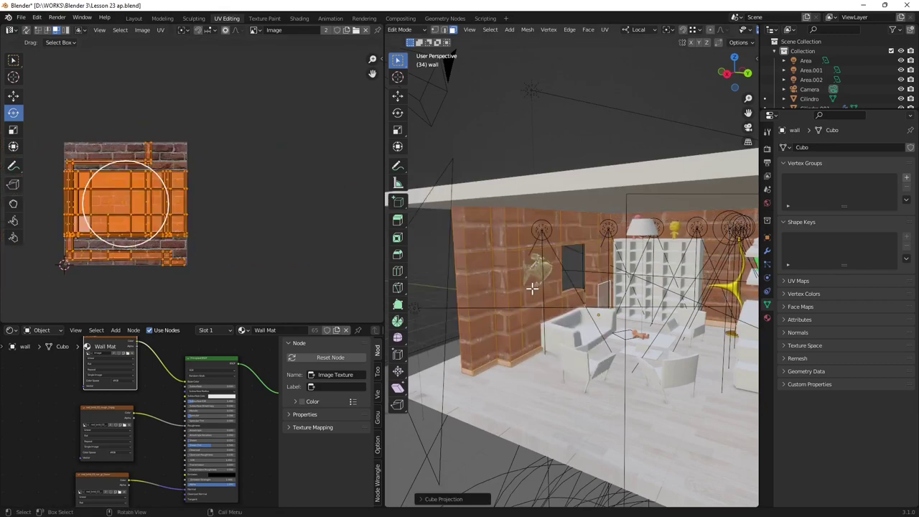
{"action": "middle_click_drag", "start_coordinate": [530, 289], "coordinate": [495, 270]}
{"action": "scroll", "coordinate": [516, 302], "scroll_direction": "up", "scroll_amount": 5}
Scale up all the wall's UV islands over the brick image with the Scale tool.
{"action": "middle_click_drag", "start_coordinate": [75, 195], "coordinate": [121, 194]}
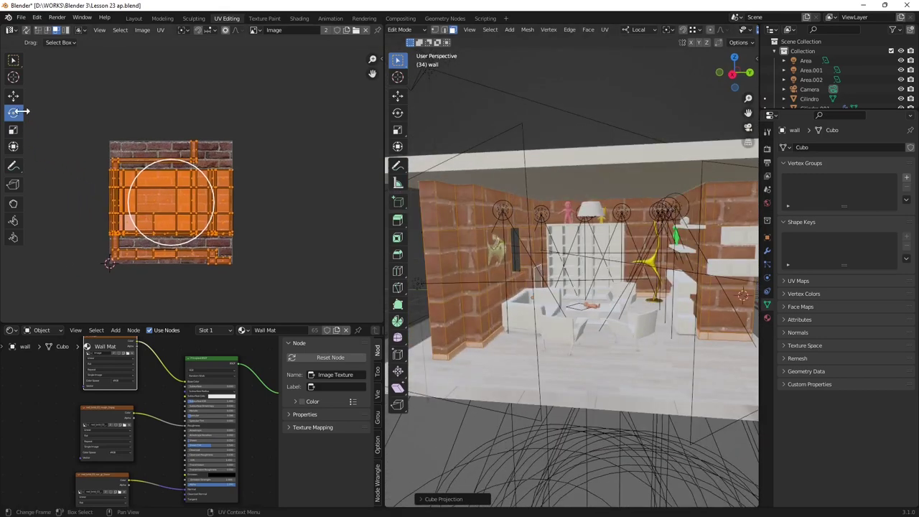
{"action": "left_click", "coordinate": [13, 130]}
{"action": "left_click_drag", "start_coordinate": [181, 192], "coordinate": [205, 188]}
{"action": "middle_click_drag", "start_coordinate": [567, 248], "coordinate": [577, 288]}
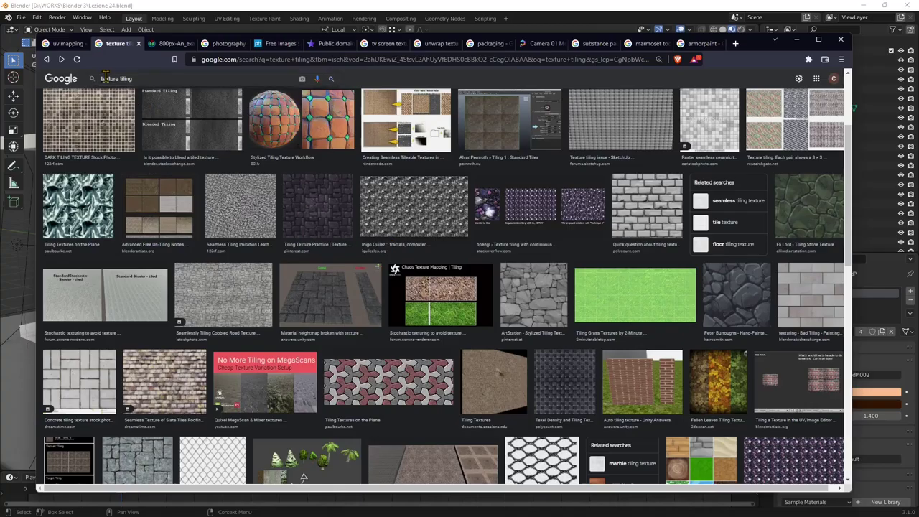
Examine the image search results for texture tiling in the web browser.
{"action": "triple_click", "coordinate": [129, 80]}
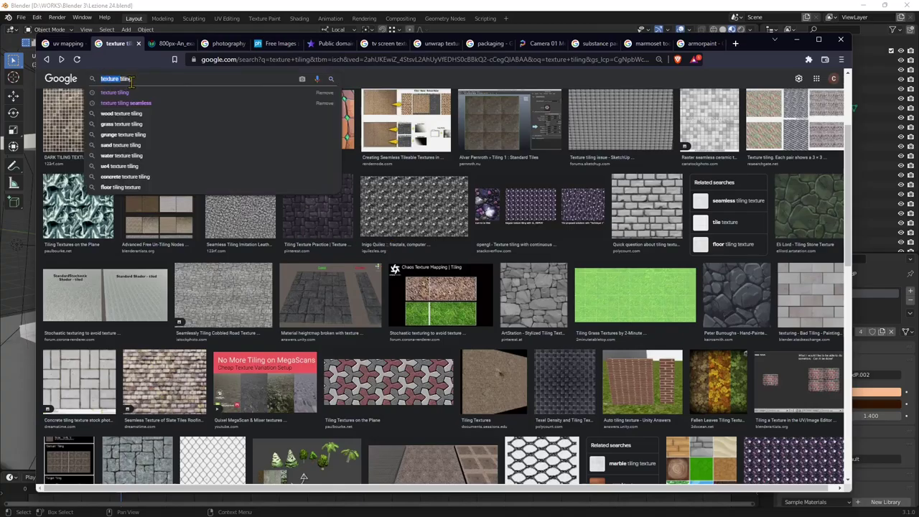
{"action": "left_click", "coordinate": [141, 81]}
{"action": "scroll", "coordinate": [849, 198], "scroll_direction": "down", "scroll_amount": 1}
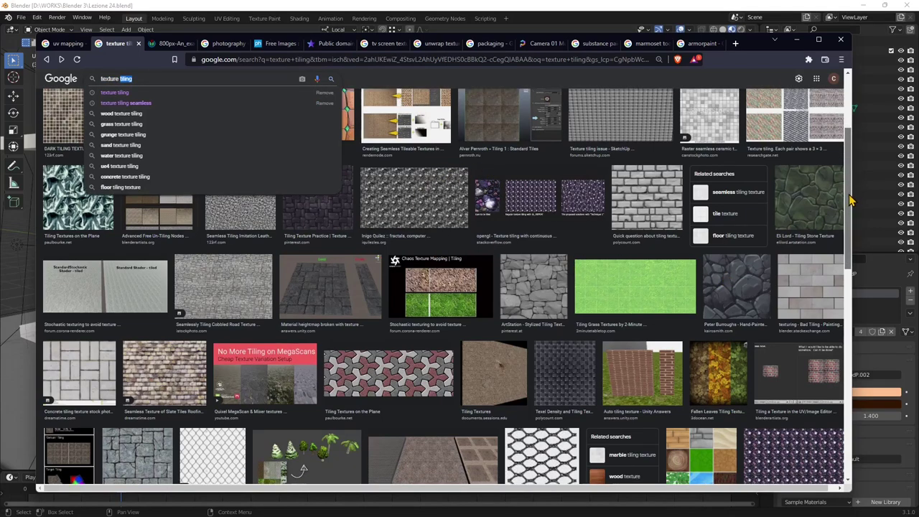
{"action": "left_click", "coordinate": [275, 257]}
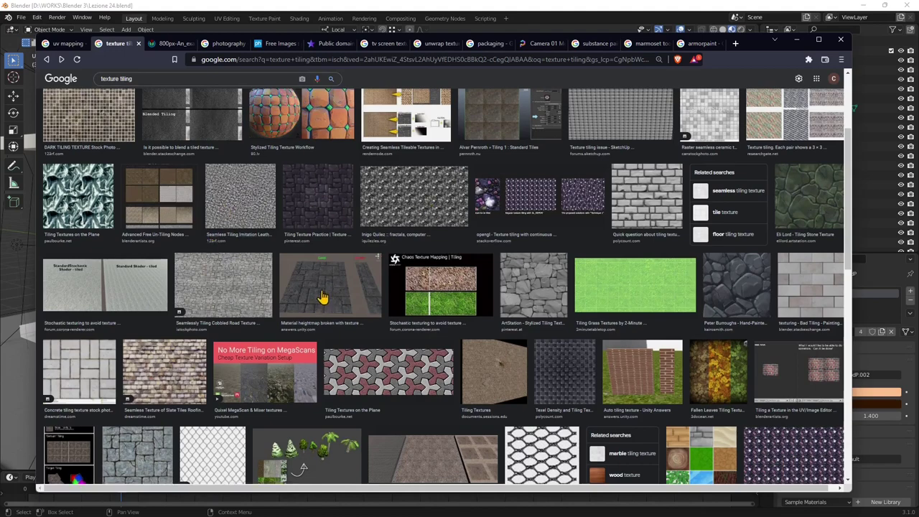
{"action": "scroll", "coordinate": [321, 295], "scroll_direction": "down", "scroll_amount": 2}
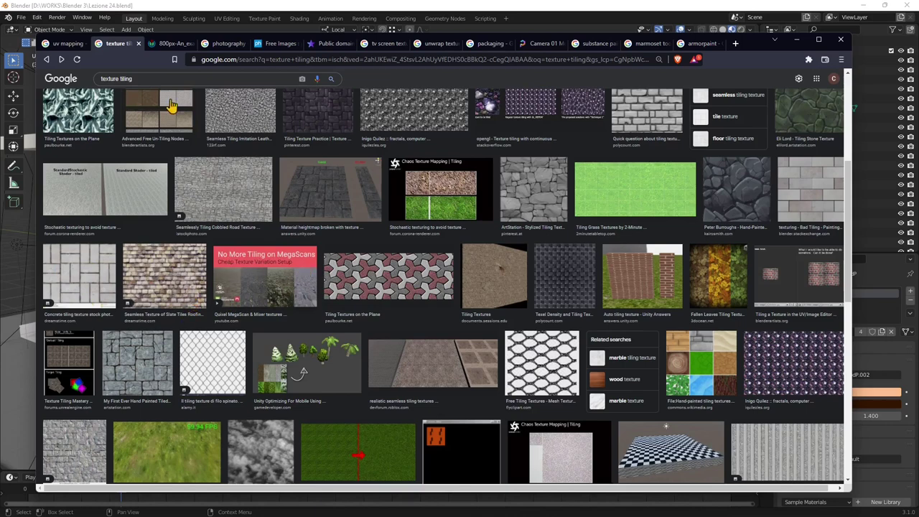
{"action": "left_click", "coordinate": [106, 77]}
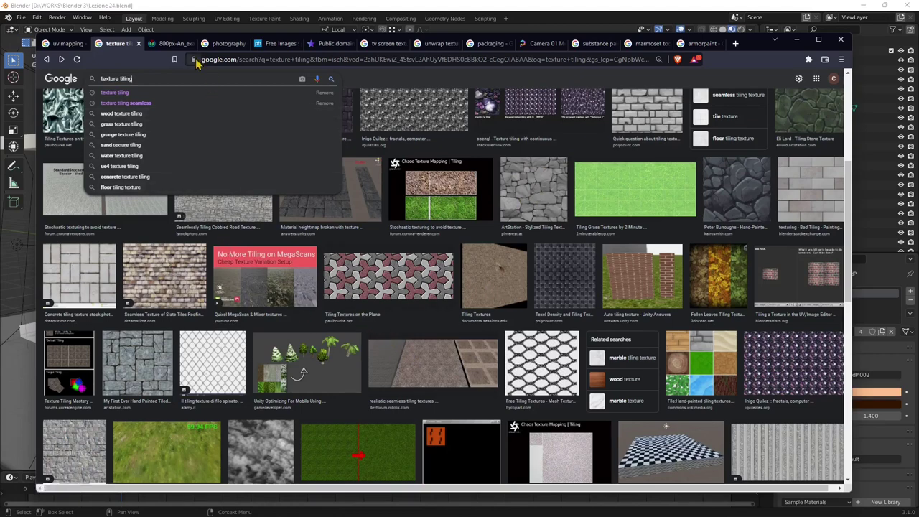
Examine the brick wall photo "An example of texture.jpg" and its Wikimedia Commons page, including the licensing section.
{"action": "left_click", "coordinate": [175, 45]}
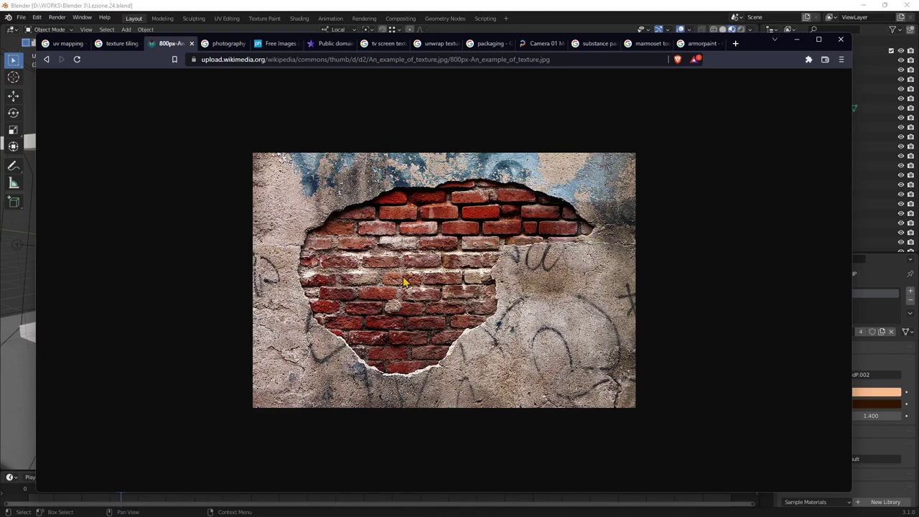
{"action": "left_click", "coordinate": [46, 59]}
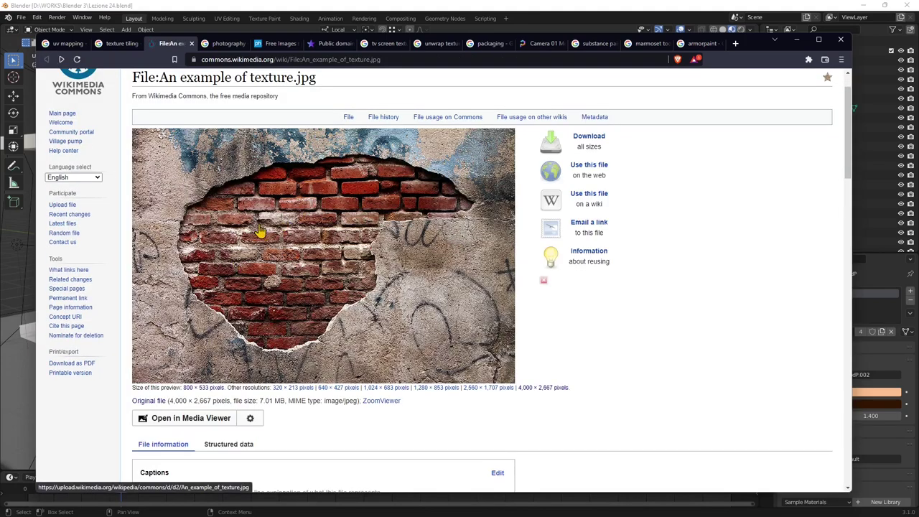
{"action": "scroll", "coordinate": [203, 119], "scroll_direction": "up", "scroll_amount": 1}
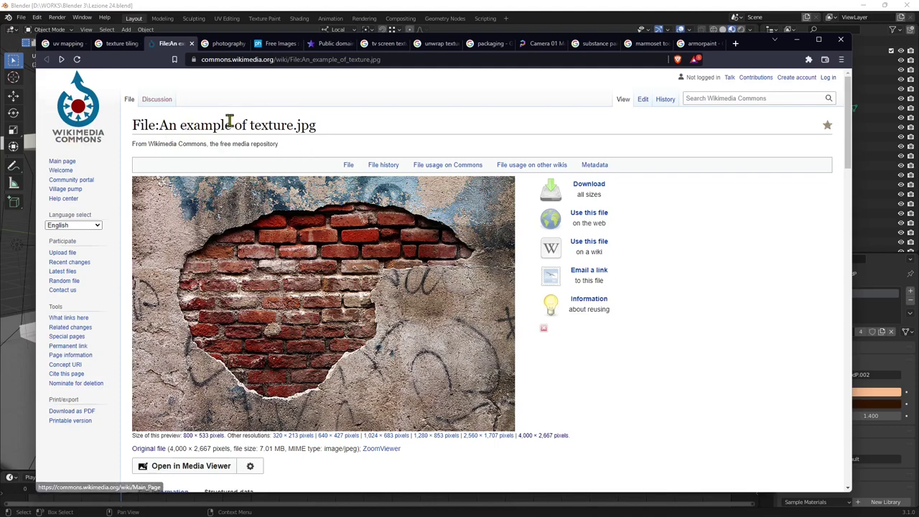
{"action": "left_click_drag", "start_coordinate": [181, 125], "coordinate": [300, 125]}
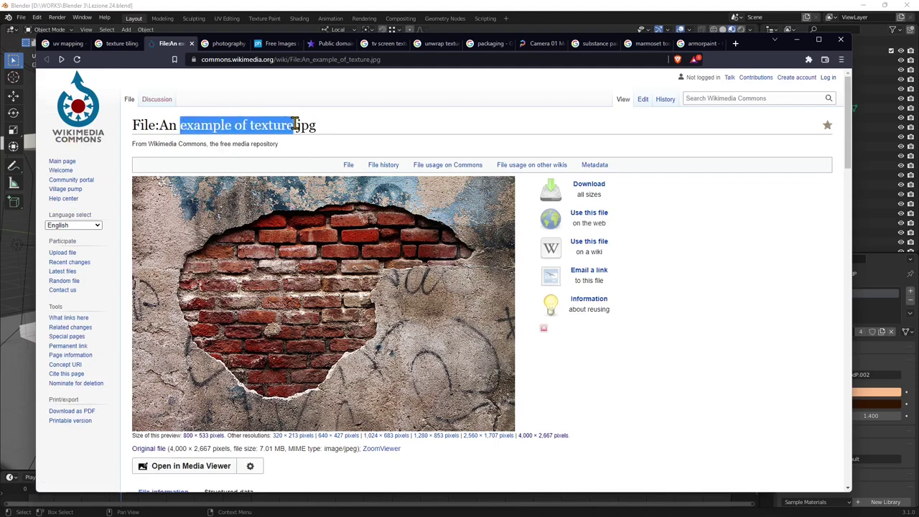
{"action": "scroll", "coordinate": [264, 262], "scroll_direction": "down", "scroll_amount": 4}
{"action": "scroll", "coordinate": [265, 286], "scroll_direction": "down", "scroll_amount": 2}
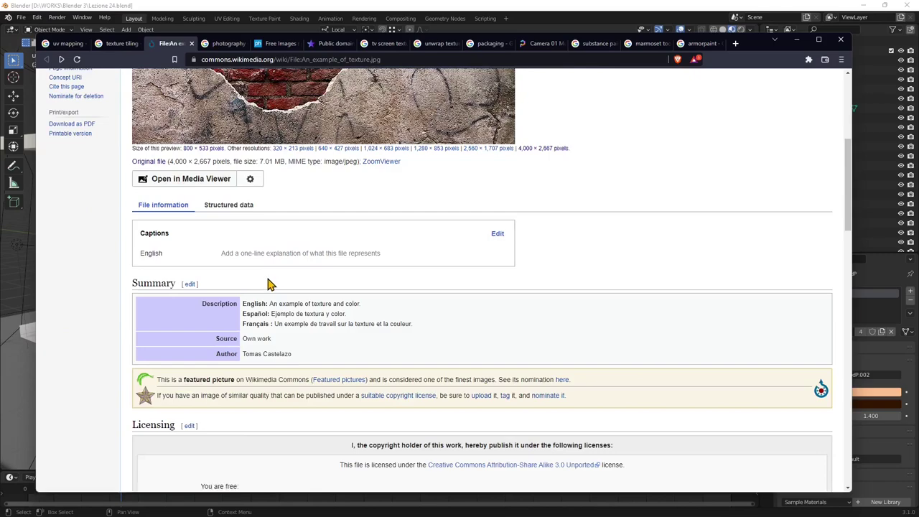
{"action": "scroll", "coordinate": [294, 278], "scroll_direction": "down", "scroll_amount": 3}
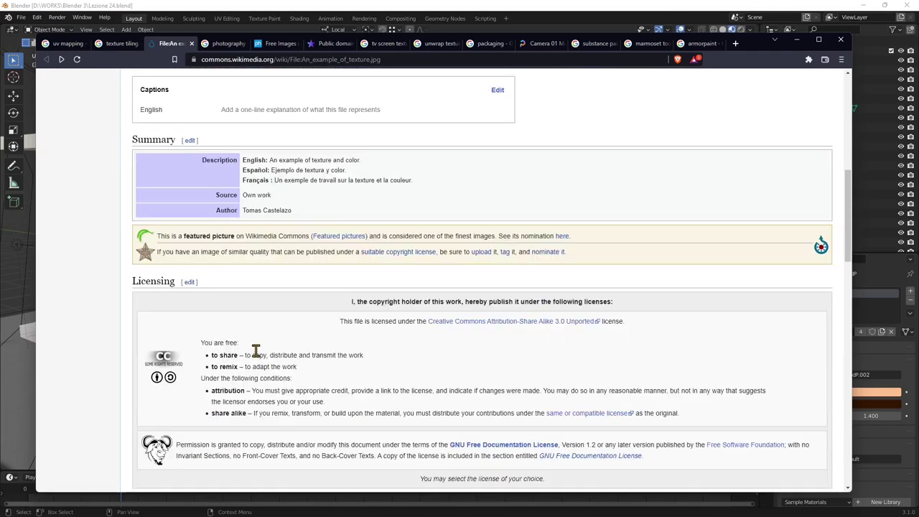
{"action": "scroll", "coordinate": [335, 399], "scroll_direction": "up", "scroll_amount": 7}
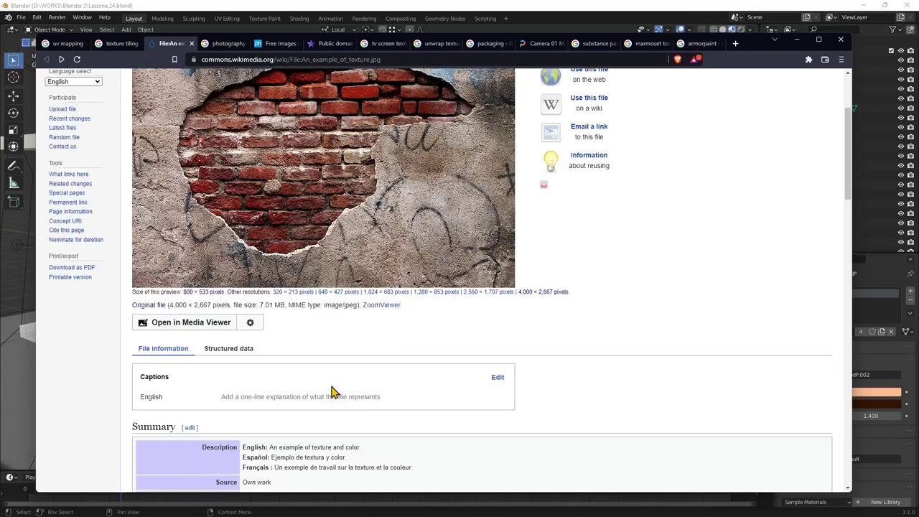
{"action": "scroll", "coordinate": [266, 185], "scroll_direction": "up", "scroll_amount": 2}
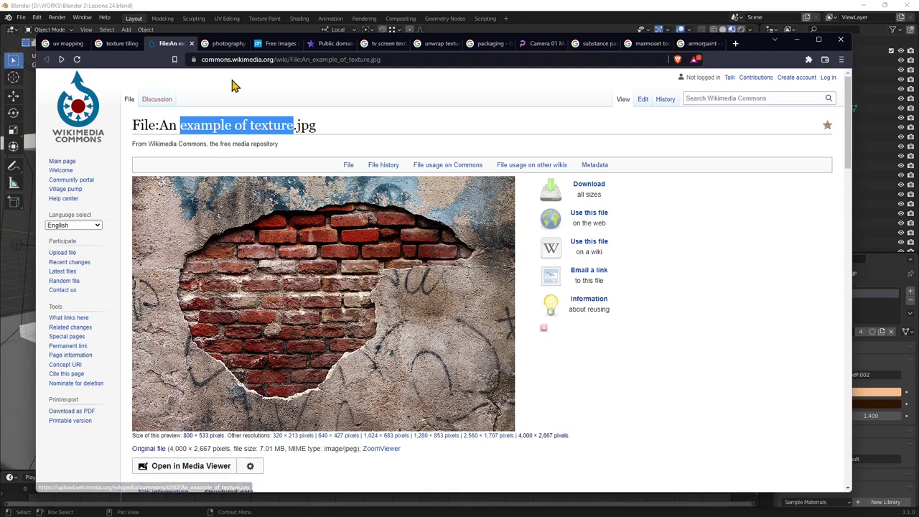
Browse the photography image results and preview the Mount Fuji, Fujiyoshida photo.
{"action": "left_click", "coordinate": [224, 44]}
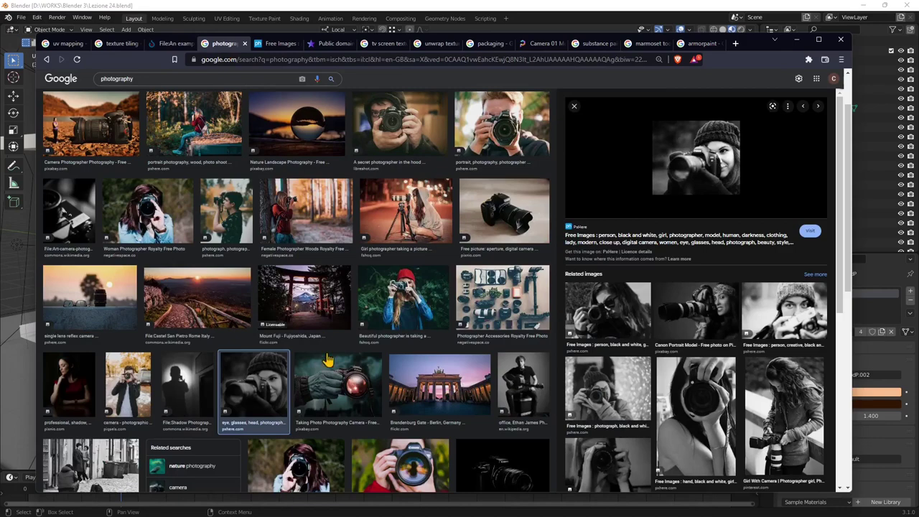
{"action": "scroll", "coordinate": [327, 316], "scroll_direction": "down", "scroll_amount": 2}
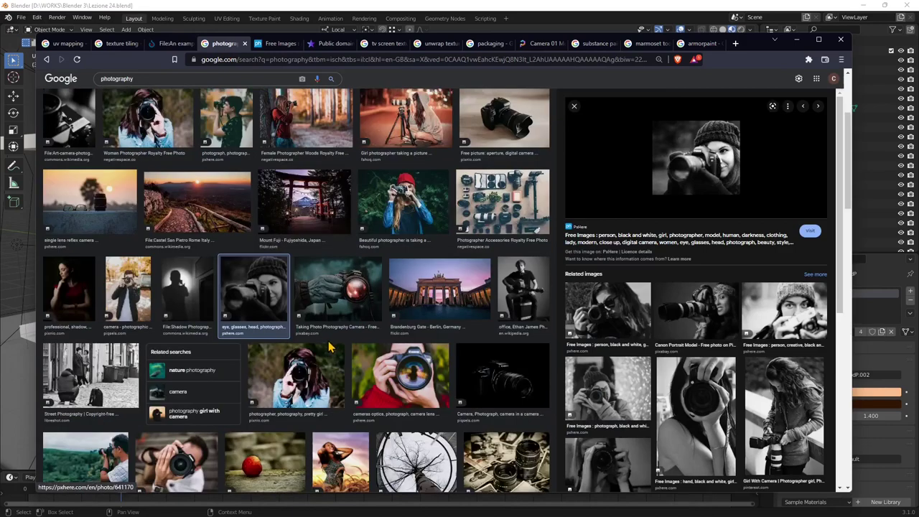
{"action": "scroll", "coordinate": [328, 347], "scroll_direction": "up", "scroll_amount": 1}
{"action": "scroll", "coordinate": [328, 346], "scroll_direction": "up", "scroll_amount": 1}
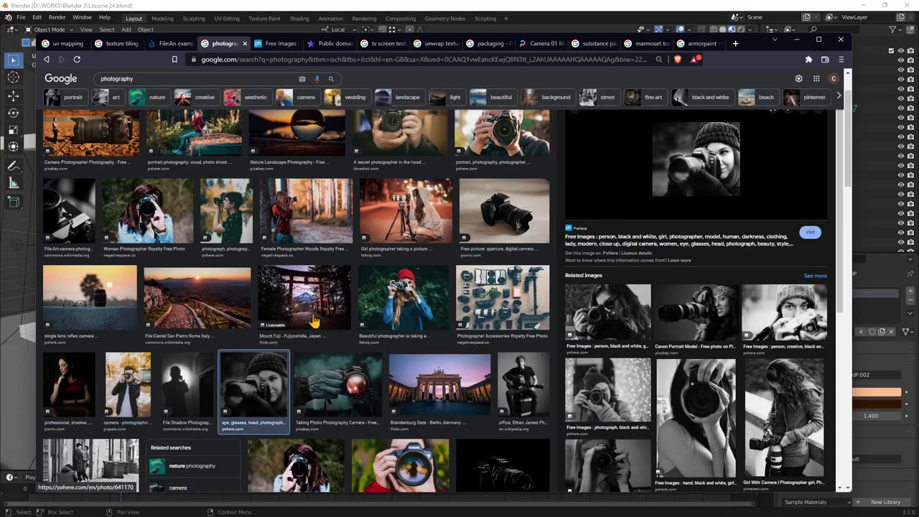
{"action": "left_click", "coordinate": [326, 317]}
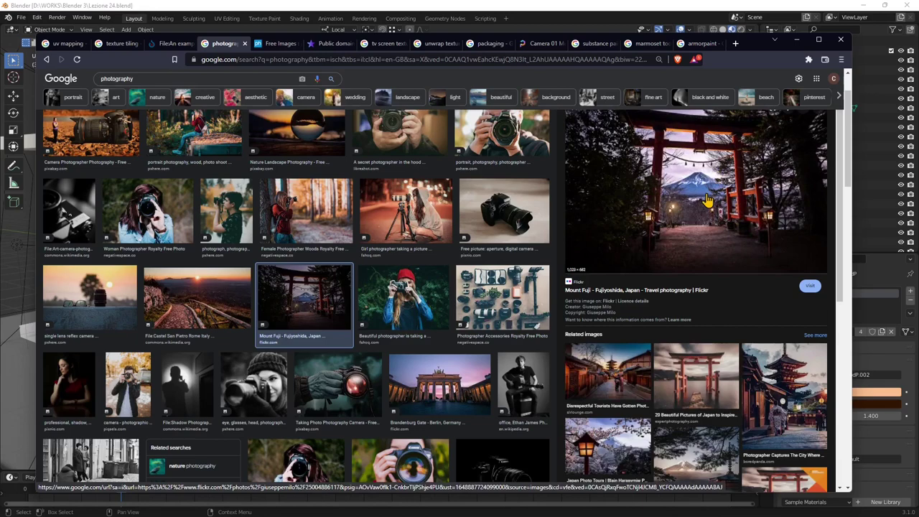
View the PxHere photographer picture and the popular public domain artworks on rawpixel.
{"action": "left_click", "coordinate": [281, 47]}
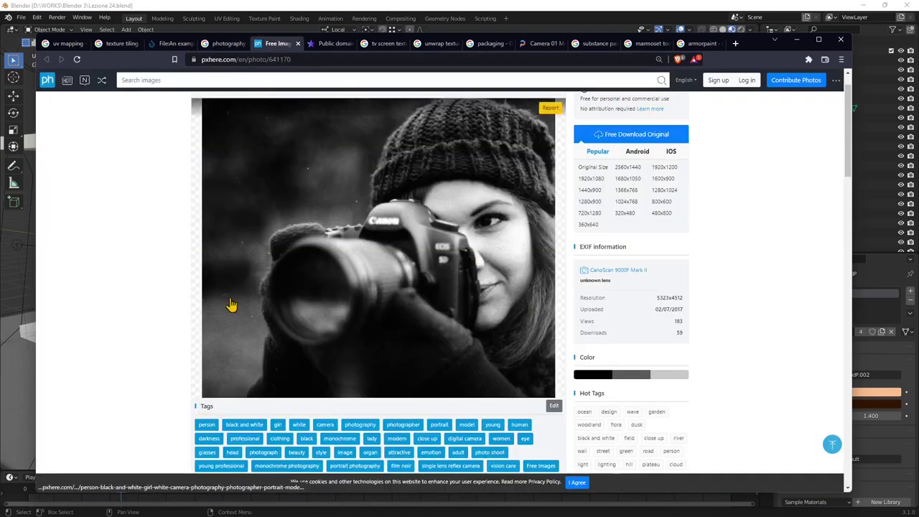
{"action": "left_click", "coordinate": [330, 43]}
{"action": "scroll", "coordinate": [384, 357], "scroll_direction": "down", "scroll_amount": 1}
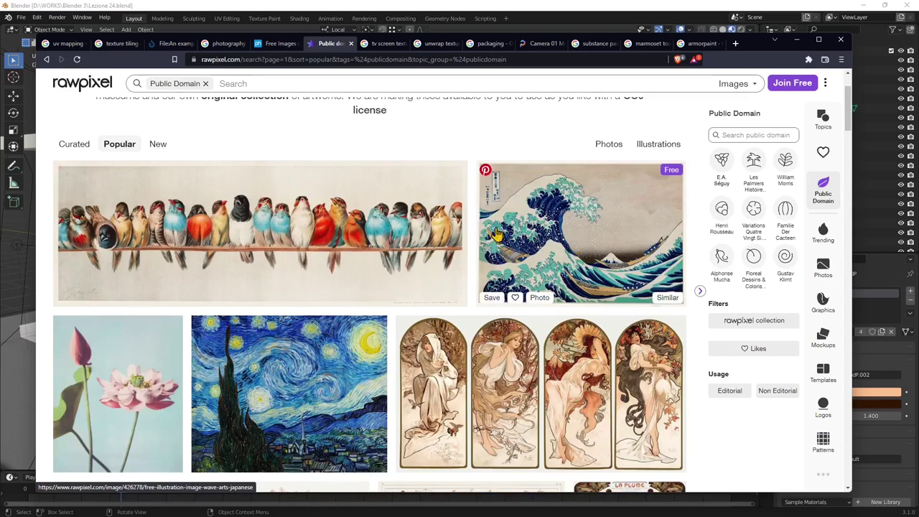
Browse the image results for tv screen texture and bring up those for unwrap texture.
{"action": "left_click", "coordinate": [383, 45]}
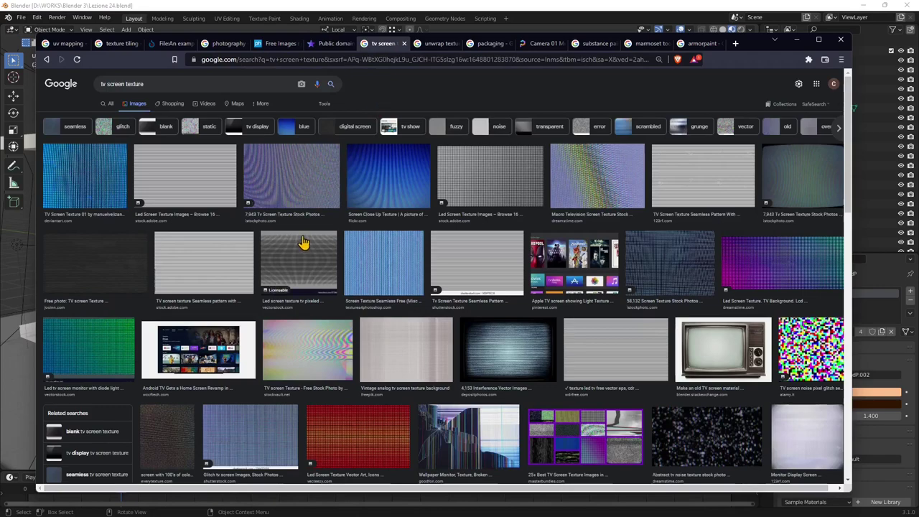
{"action": "scroll", "coordinate": [302, 242], "scroll_direction": "down", "scroll_amount": 1}
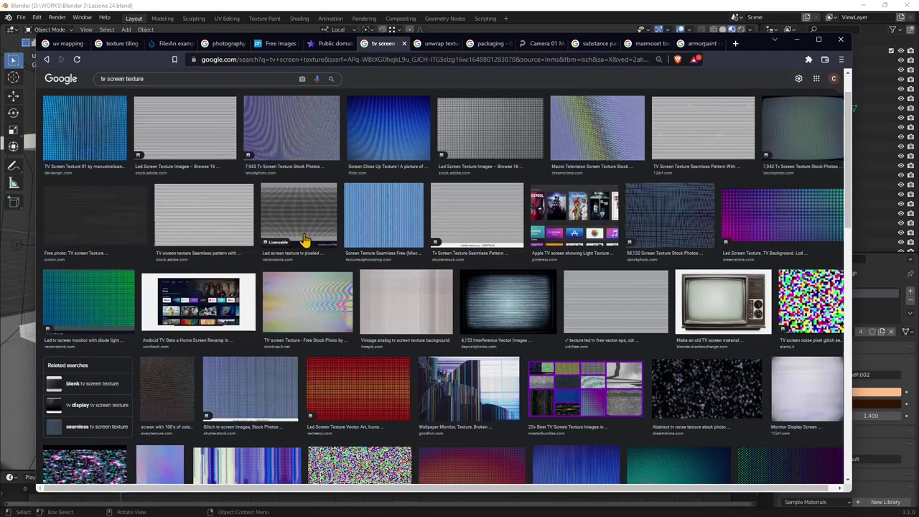
{"action": "scroll", "coordinate": [304, 237], "scroll_direction": "down", "scroll_amount": 2}
{"action": "scroll", "coordinate": [303, 237], "scroll_direction": "up", "scroll_amount": 3}
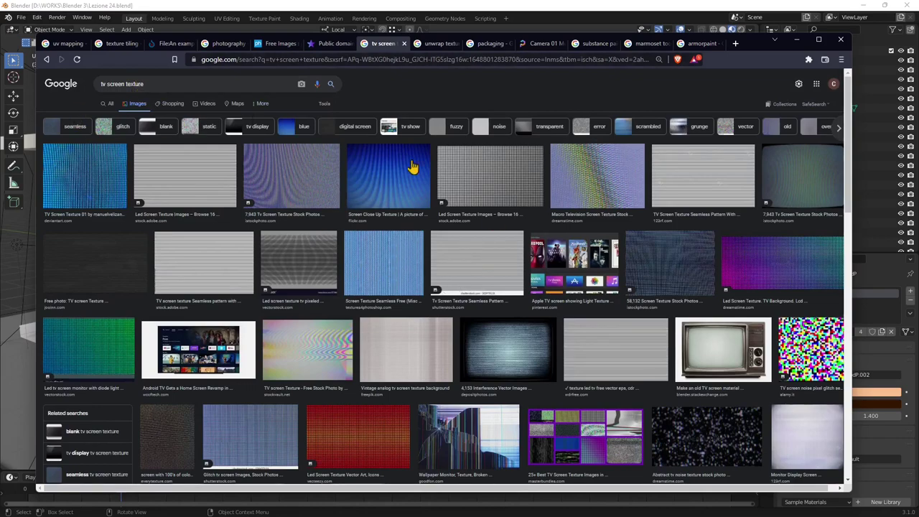
{"action": "left_click", "coordinate": [440, 46]}
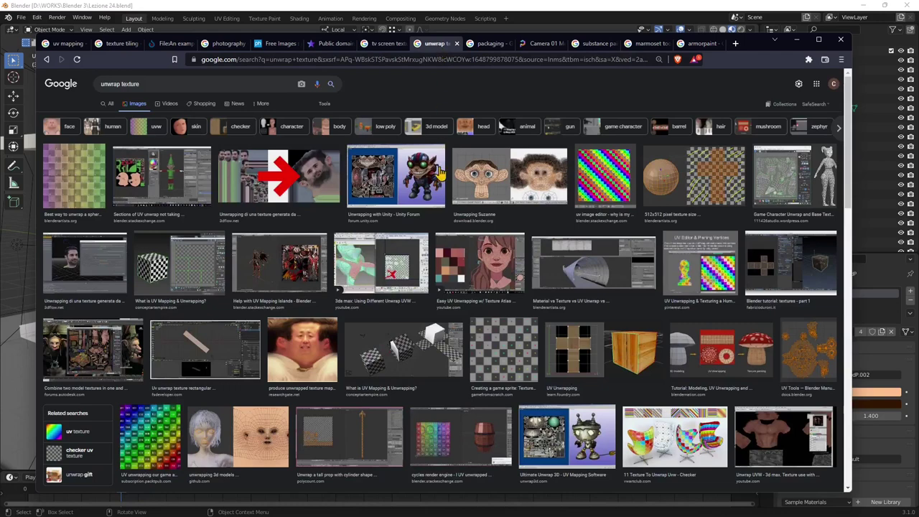
Preview the "Unwrapping with Unity" character image from the unwrap texture results.
{"action": "double_click", "coordinate": [129, 85]}
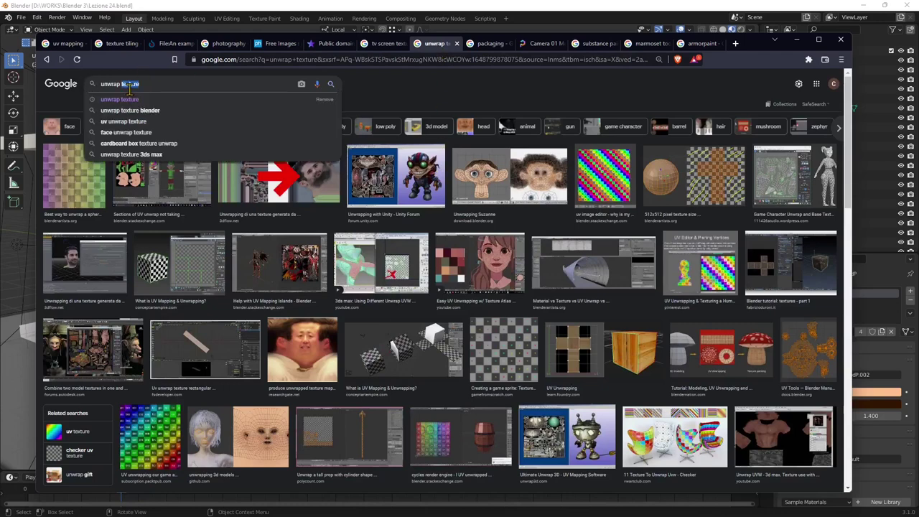
{"action": "left_click", "coordinate": [424, 94]}
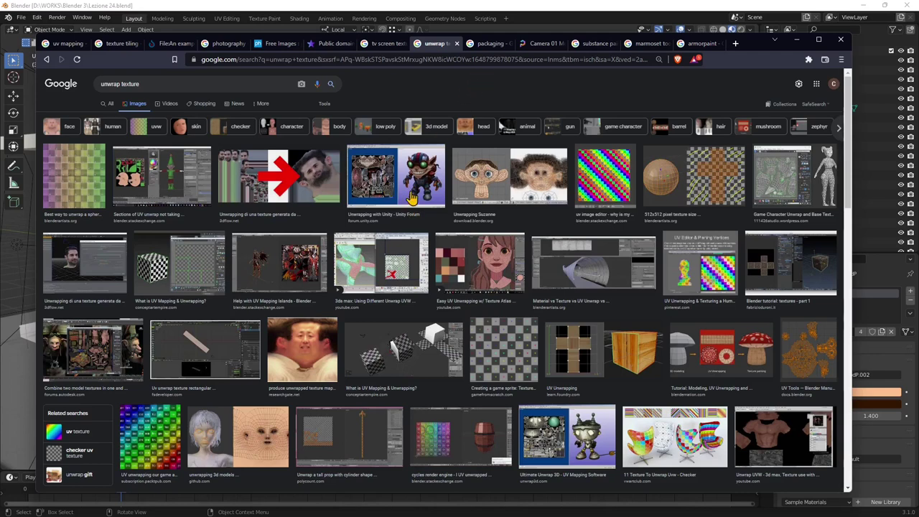
{"action": "left_click", "coordinate": [415, 191]}
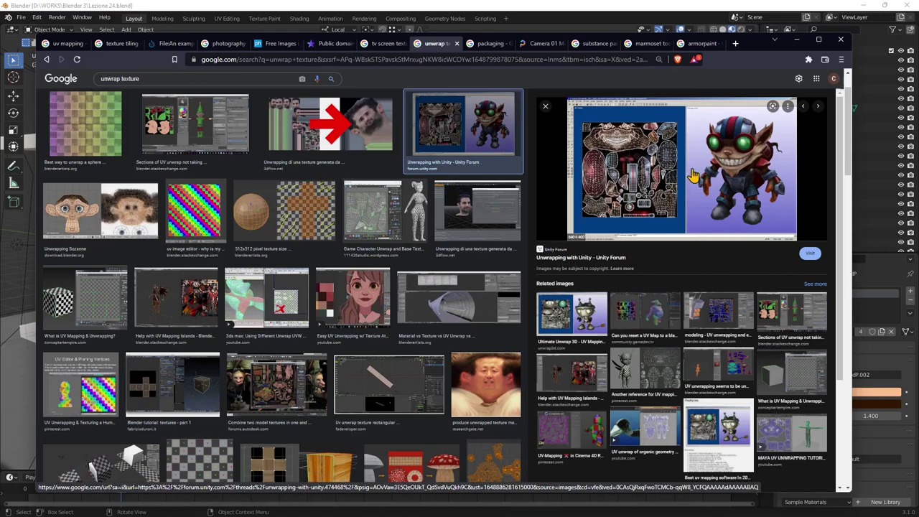
View the open image results for Substance Painter, Marmoset Toolbag and ArmorPaint in turn.
{"action": "left_click", "coordinate": [596, 45]}
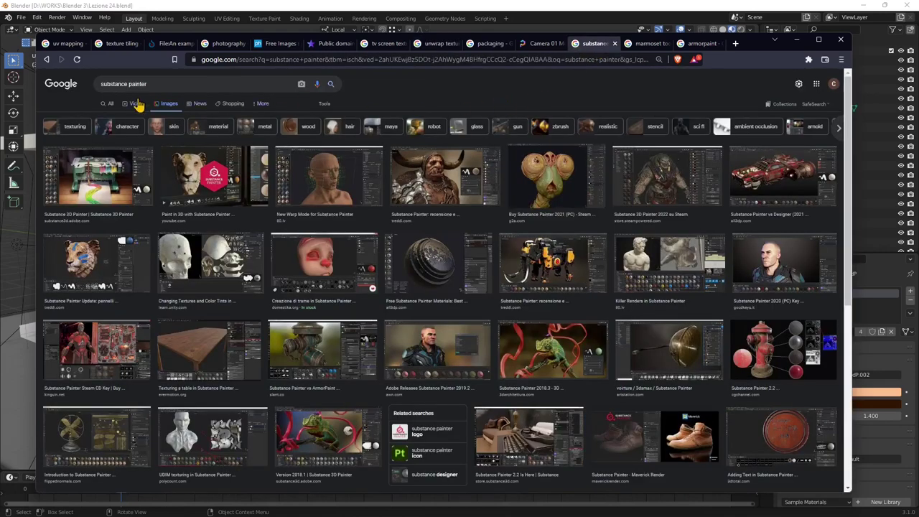
{"action": "left_click", "coordinate": [639, 45]}
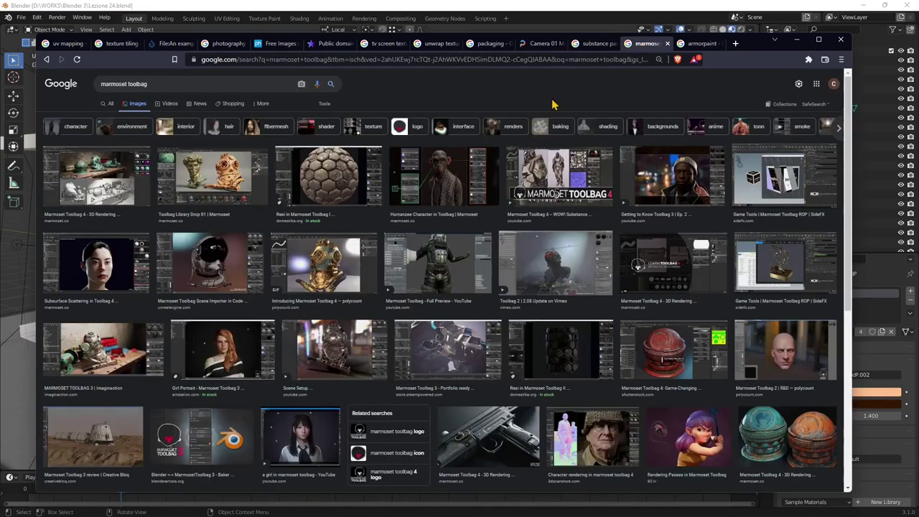
{"action": "left_click", "coordinate": [693, 44]}
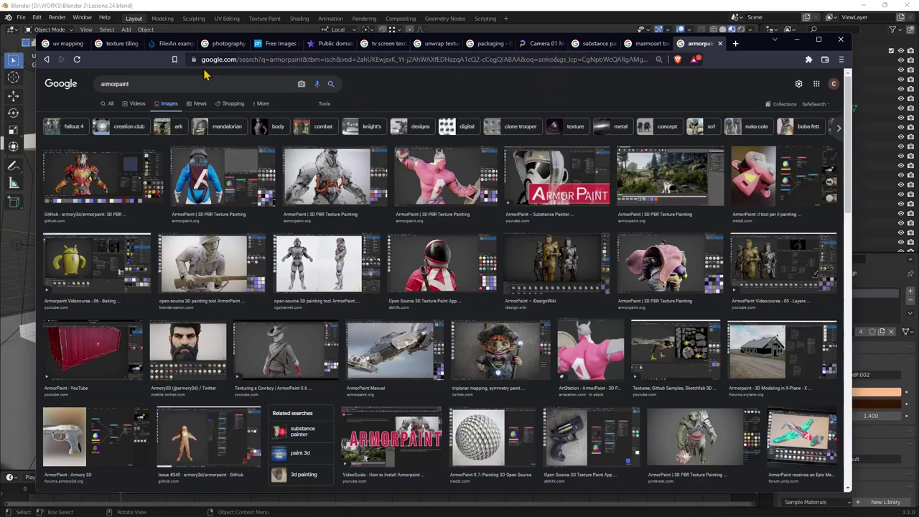
Return to the unwrap texture image results and browse further examples of unwrapped models and UV maps.
{"action": "left_click", "coordinate": [438, 43]}
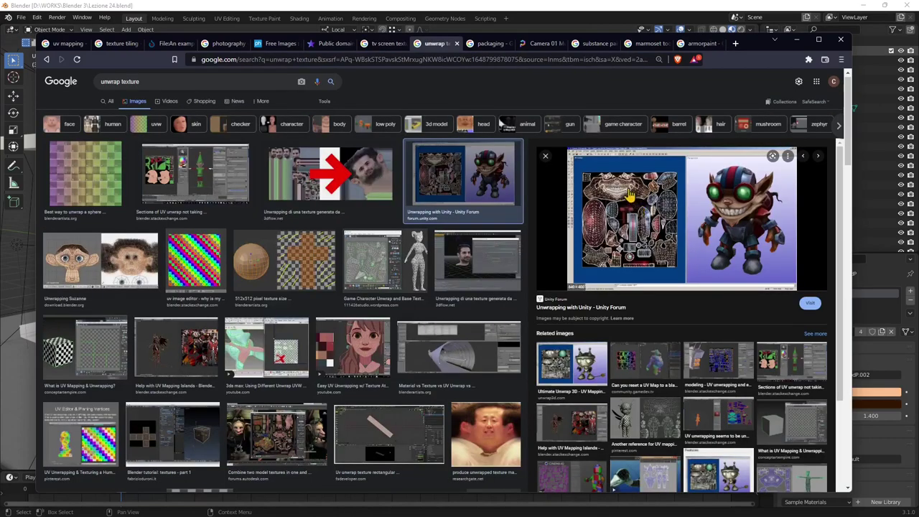
{"action": "scroll", "coordinate": [400, 353], "scroll_direction": "down", "scroll_amount": 2}
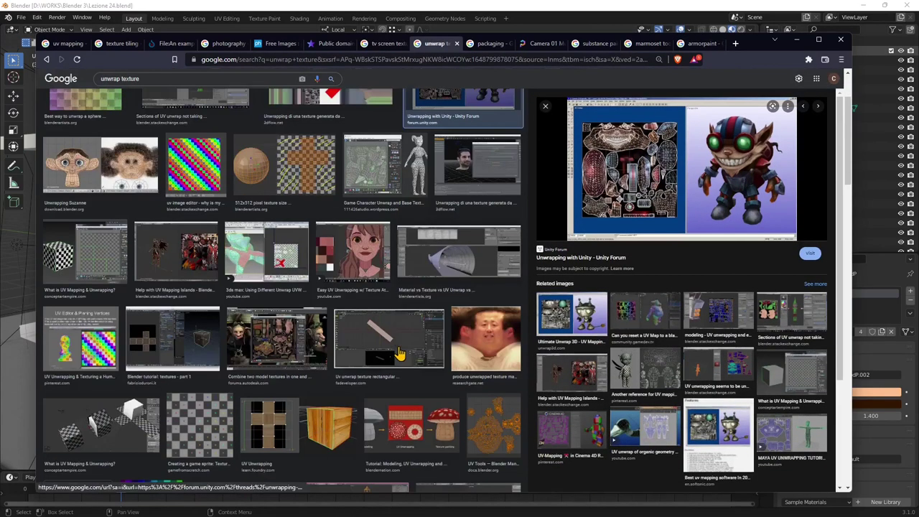
{"action": "scroll", "coordinate": [406, 350], "scroll_direction": "down", "scroll_amount": 5}
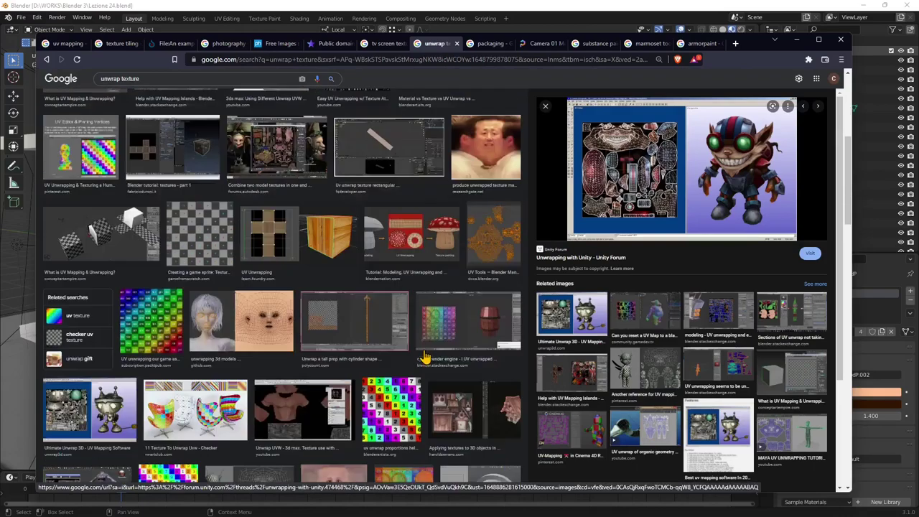
{"action": "scroll", "coordinate": [427, 354], "scroll_direction": "down", "scroll_amount": 2}
{"action": "scroll", "coordinate": [431, 348], "scroll_direction": "down", "scroll_amount": 3}
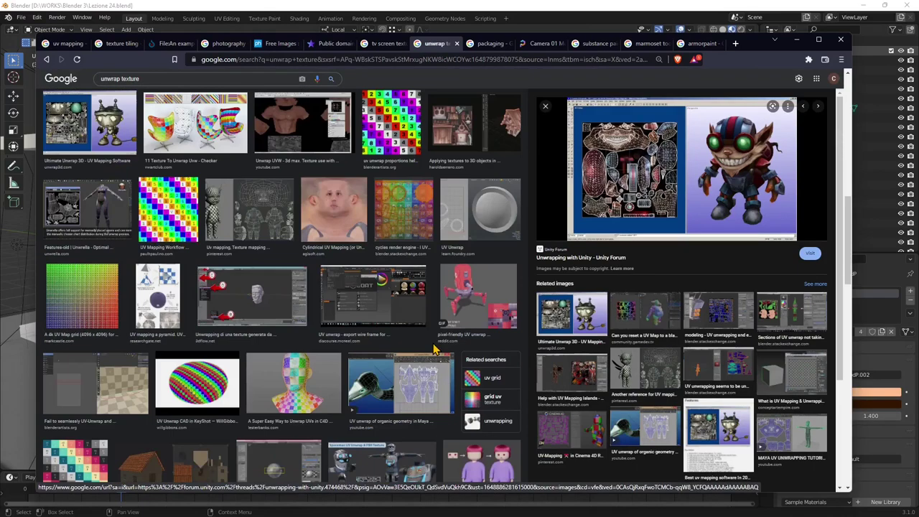
{"action": "scroll", "coordinate": [398, 334], "scroll_direction": "down", "scroll_amount": 3}
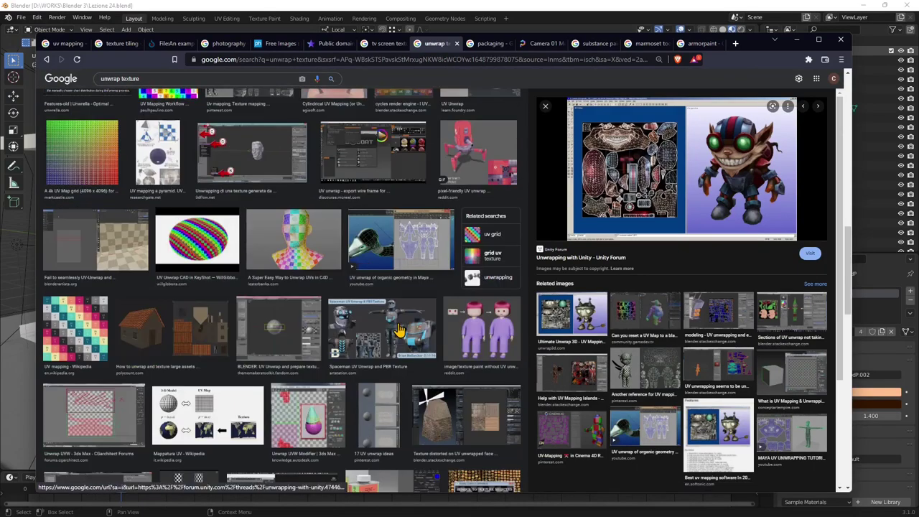
{"action": "scroll", "coordinate": [393, 334], "scroll_direction": "down", "scroll_amount": 2}
{"action": "scroll", "coordinate": [393, 335], "scroll_direction": "down", "scroll_amount": 2}
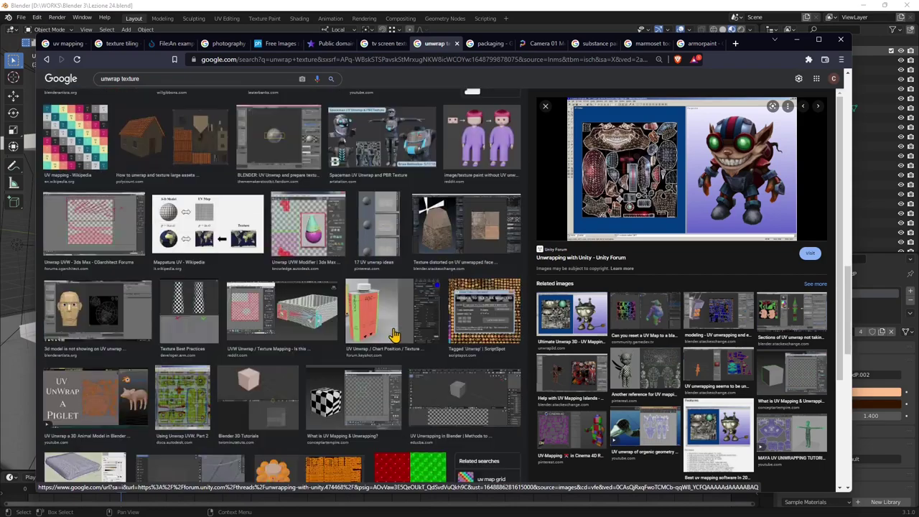
{"action": "scroll", "coordinate": [396, 335], "scroll_direction": "down", "scroll_amount": 2}
{"action": "scroll", "coordinate": [391, 339], "scroll_direction": "down", "scroll_amount": 2}
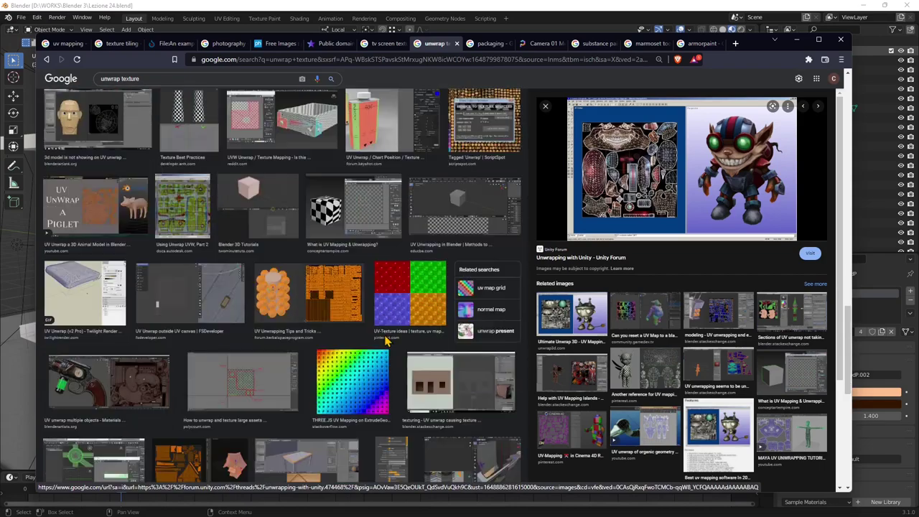
{"action": "scroll", "coordinate": [391, 339], "scroll_direction": "down", "scroll_amount": 3}
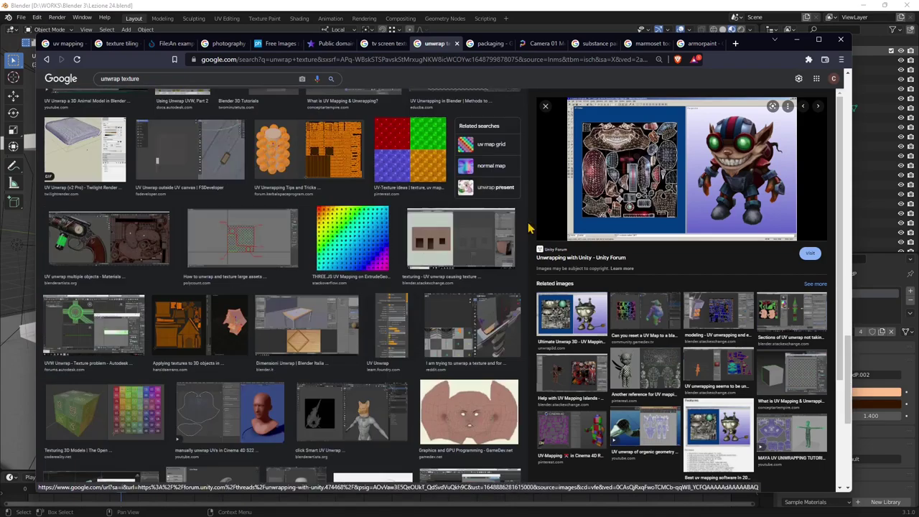
Browse the packaging image results for examples of folded boxes and flat box layouts.
{"action": "left_click", "coordinate": [489, 44]}
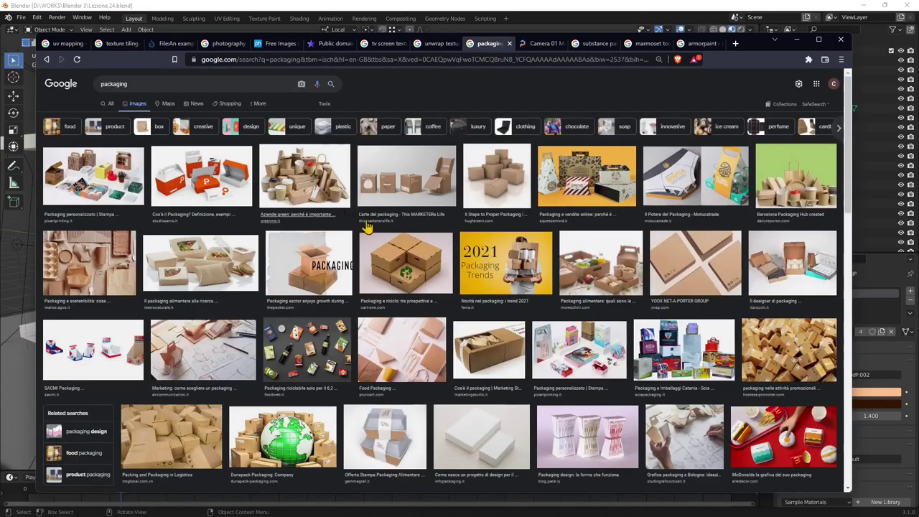
{"action": "scroll", "coordinate": [462, 277], "scroll_direction": "down", "scroll_amount": 1}
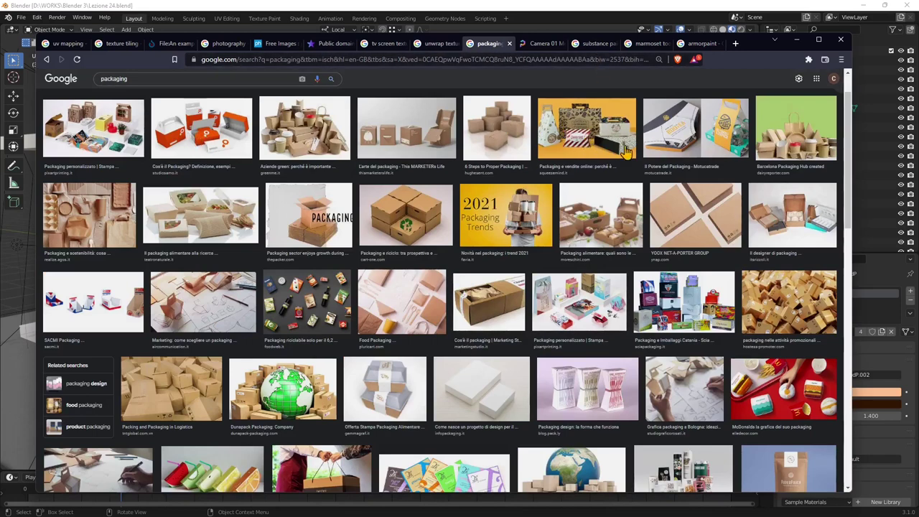
{"action": "scroll", "coordinate": [366, 224], "scroll_direction": "down", "scroll_amount": 4}
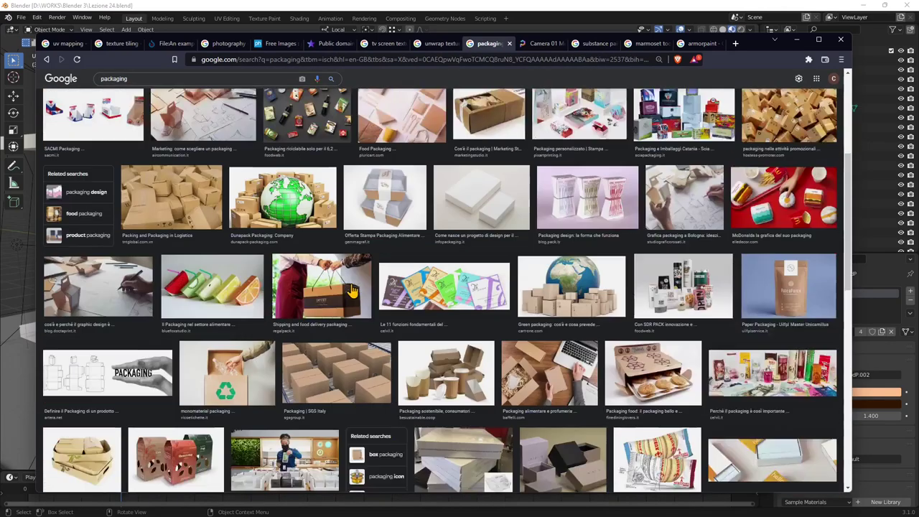
{"action": "scroll", "coordinate": [403, 317], "scroll_direction": "up", "scroll_amount": 4}
{"action": "scroll", "coordinate": [403, 316], "scroll_direction": "up", "scroll_amount": 1}
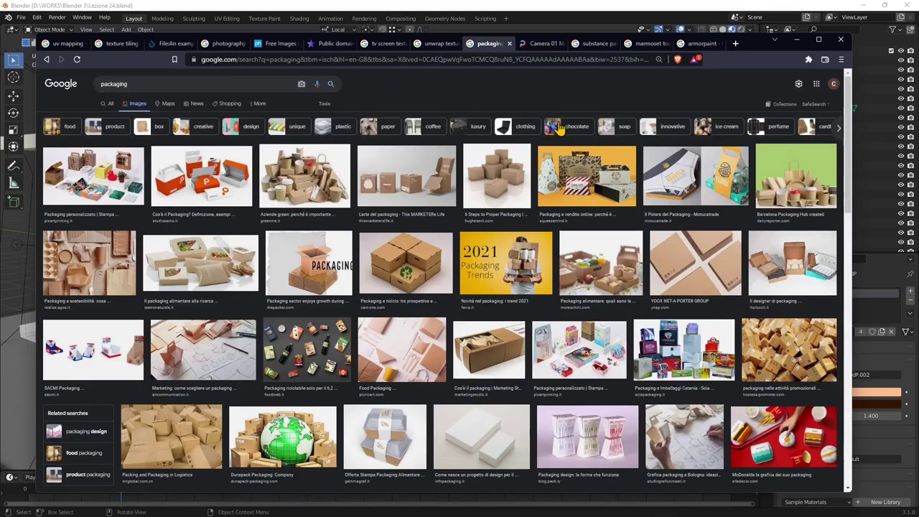
Switch back to Blender and view the furnished room with the brick and plaster wall up close.
{"action": "left_click", "coordinate": [797, 40]}
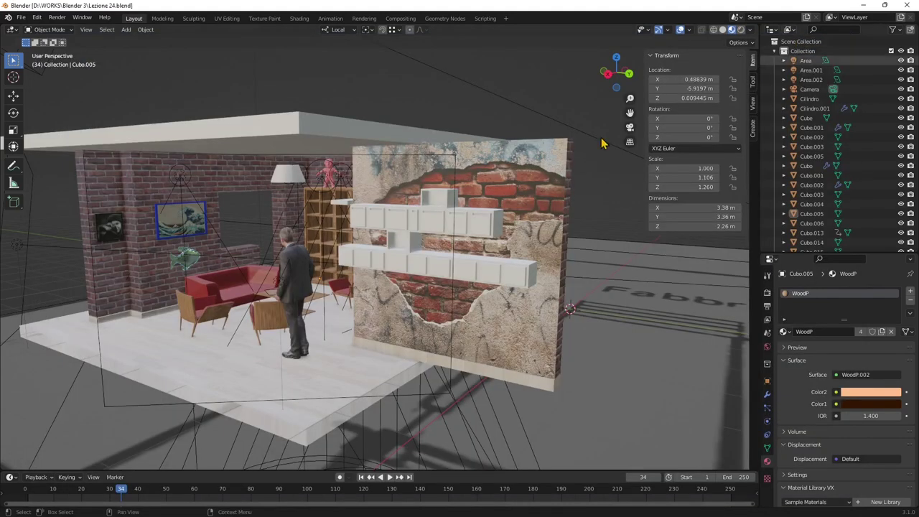
{"action": "scroll", "coordinate": [369, 255], "scroll_direction": "up", "scroll_amount": 3}
{"action": "scroll", "coordinate": [369, 254], "scroll_direction": "up", "scroll_amount": 5}
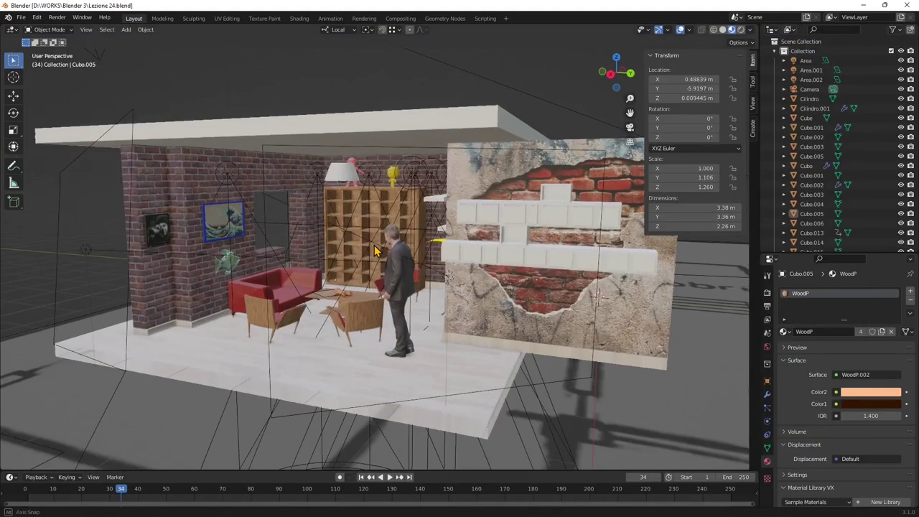